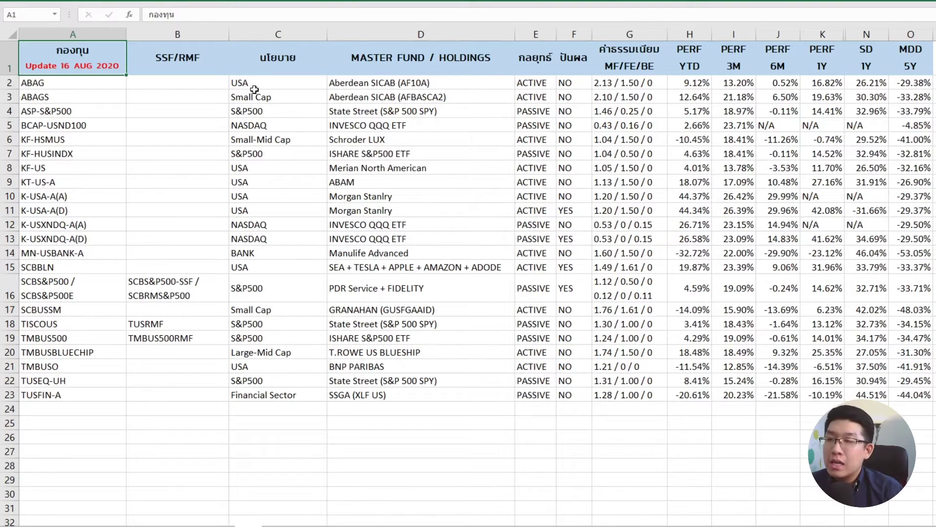
- Turn on filters for the fund table and filter the SSF/RMF column to rows with an entry
key("ctrl+shift+l")
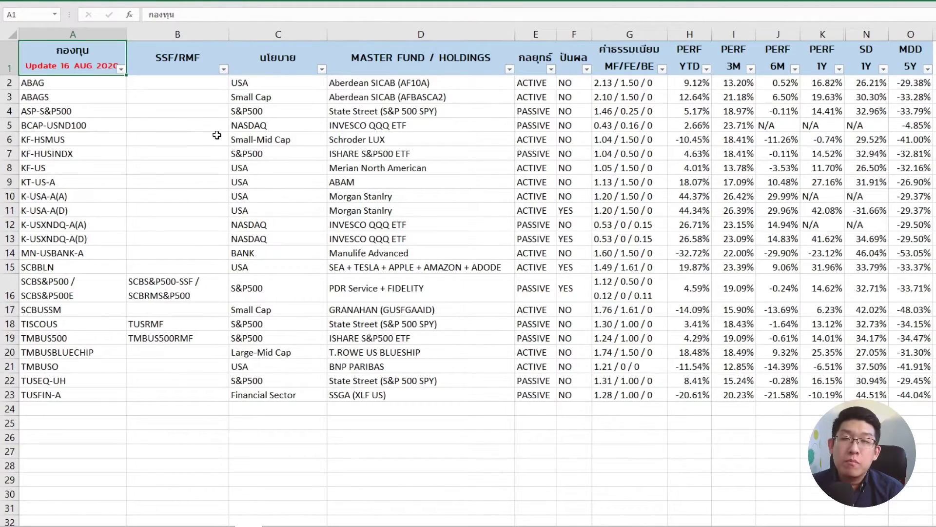
left_click(185, 288)
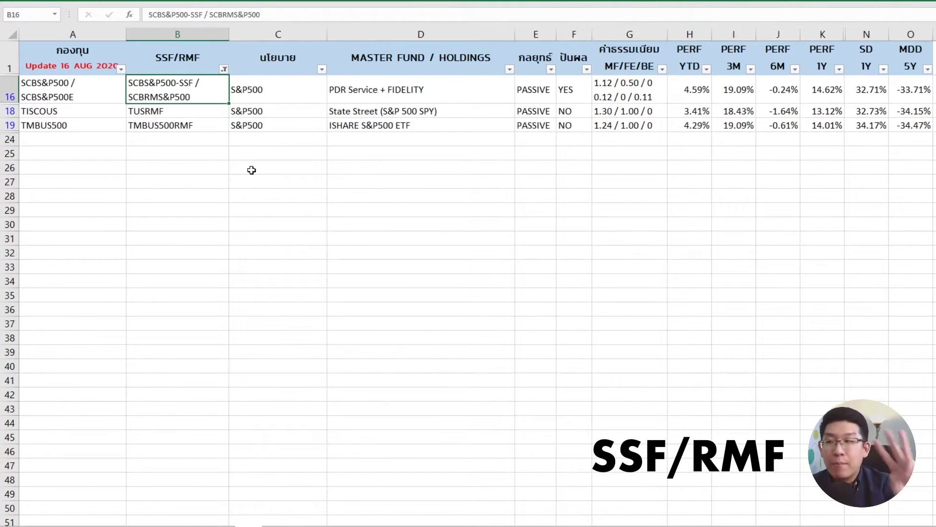
- Examine the SSF/RMF names, policies, master funds and dividend entries of the three filtered S&P500 funds
left_click(197, 111)
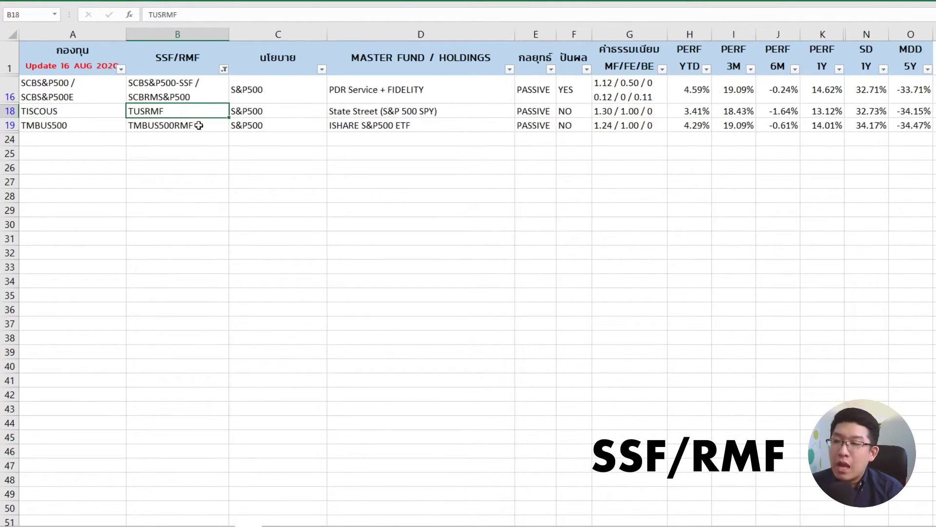
left_click(197, 126)
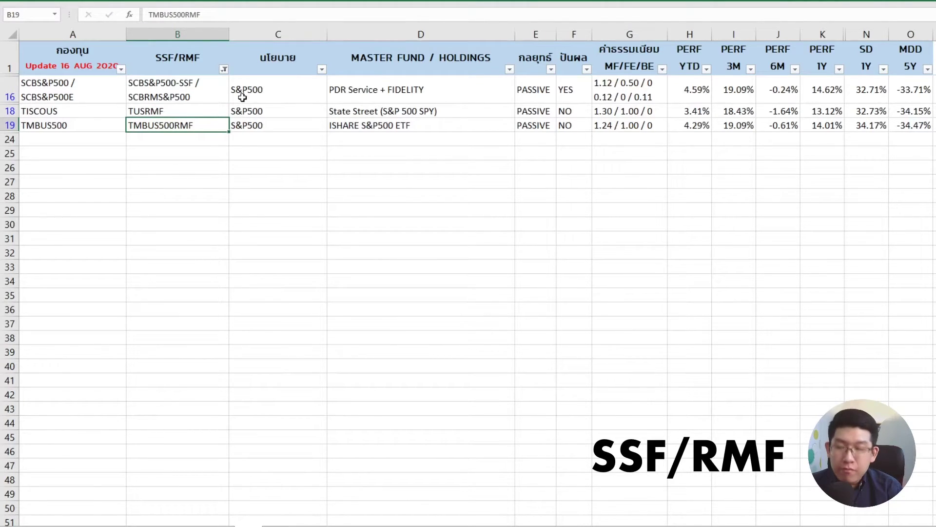
left_click_drag(269, 91, 269, 124)
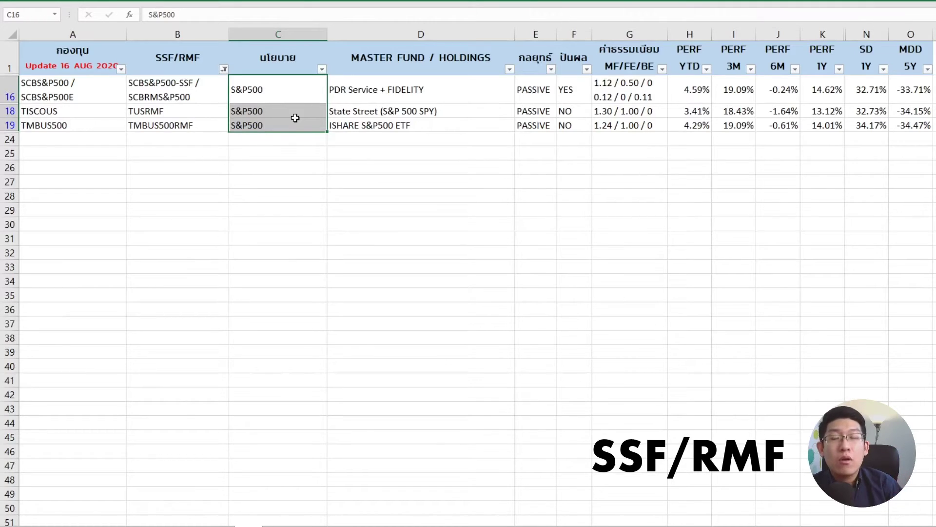
left_click_drag(418, 88, 421, 121)
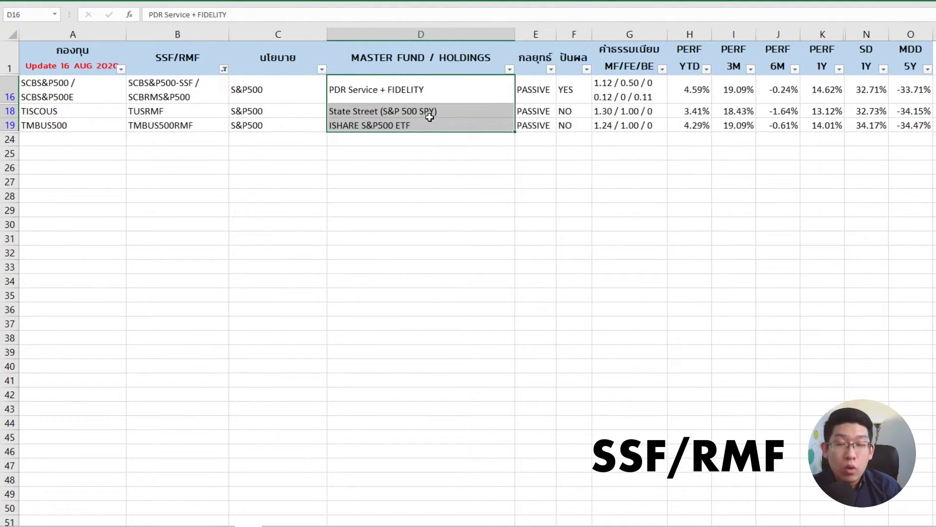
left_click(571, 93)
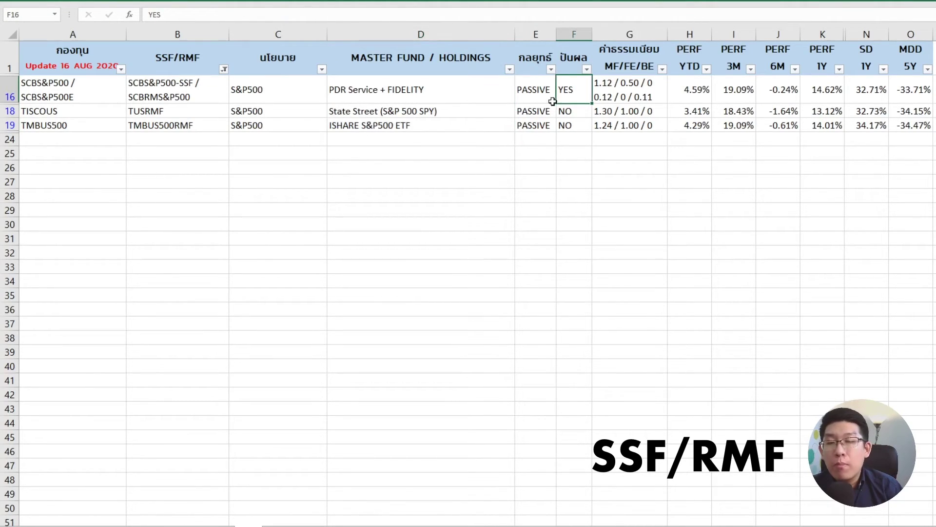
left_click(200, 100)
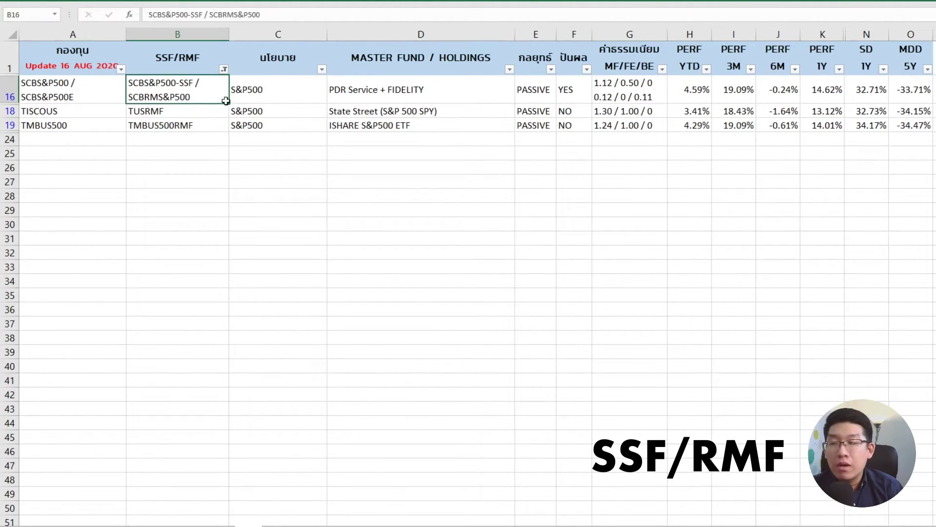
left_click(208, 118)
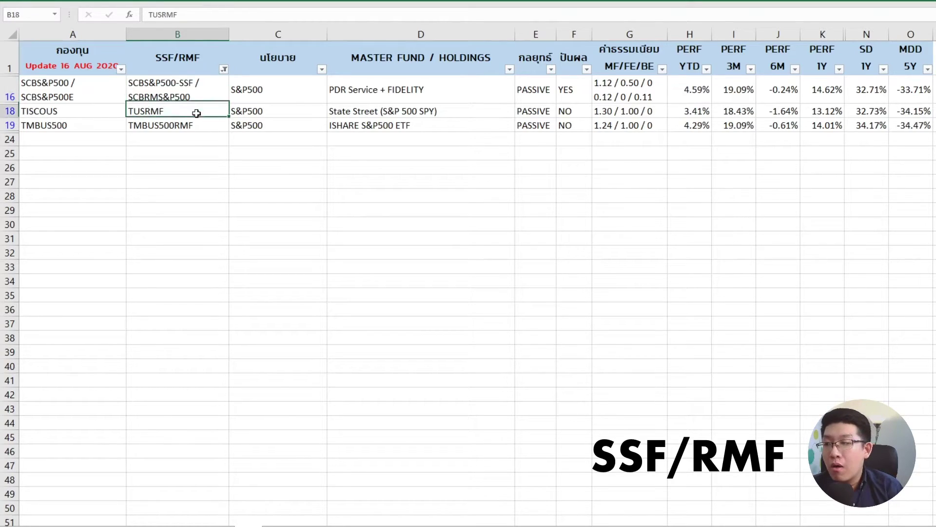
left_click(200, 122)
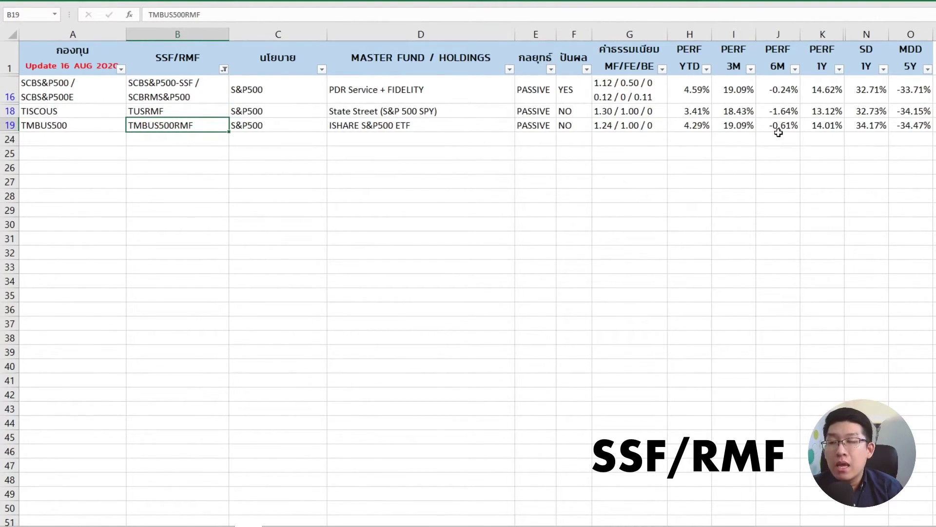
left_click(580, 110)
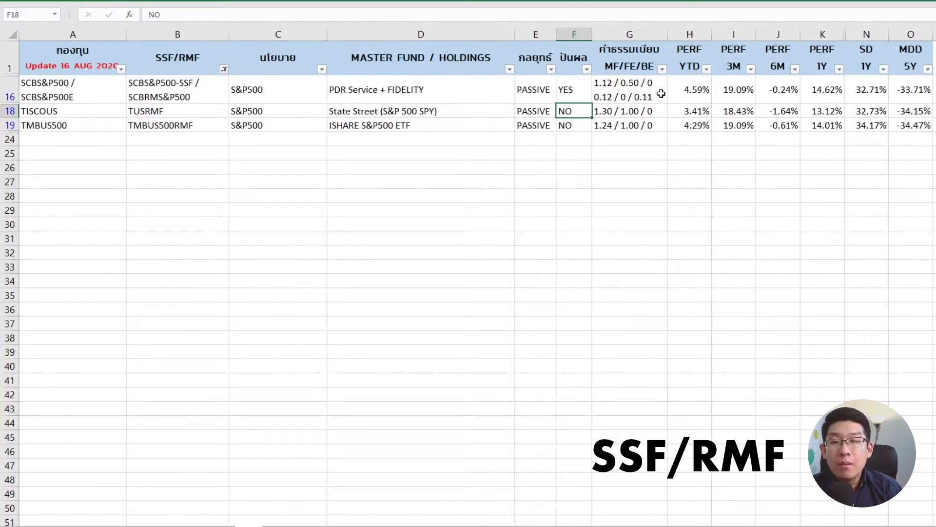
- Compare the MF/FE/BE fees of the three SSF/RMF funds, checking the two fee lines of SCBS&P500 / SCBS&P500E
left_click(643, 98)
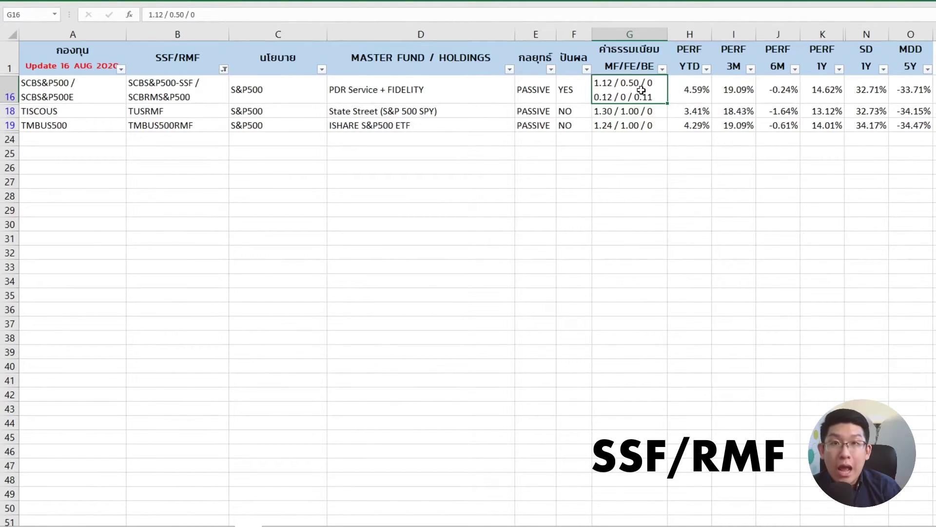
left_click(618, 112)
left_click(614, 126)
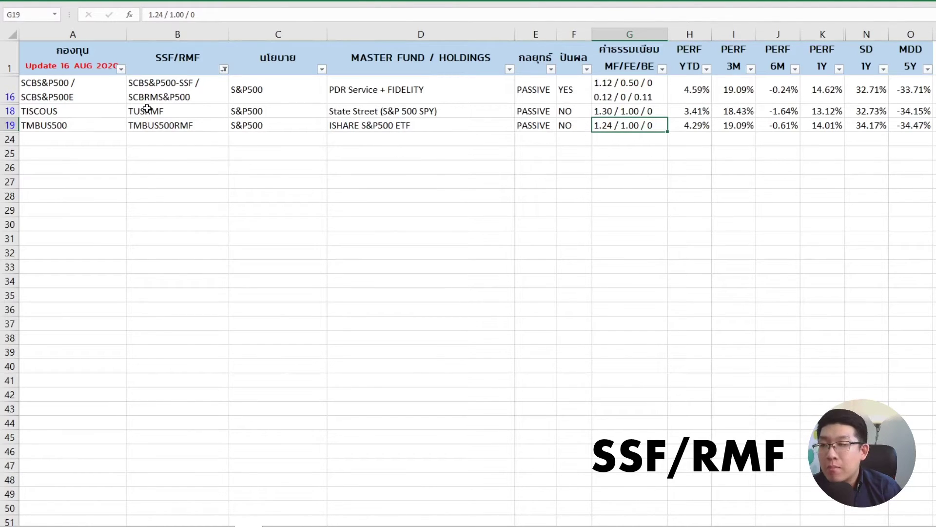
left_click(81, 99)
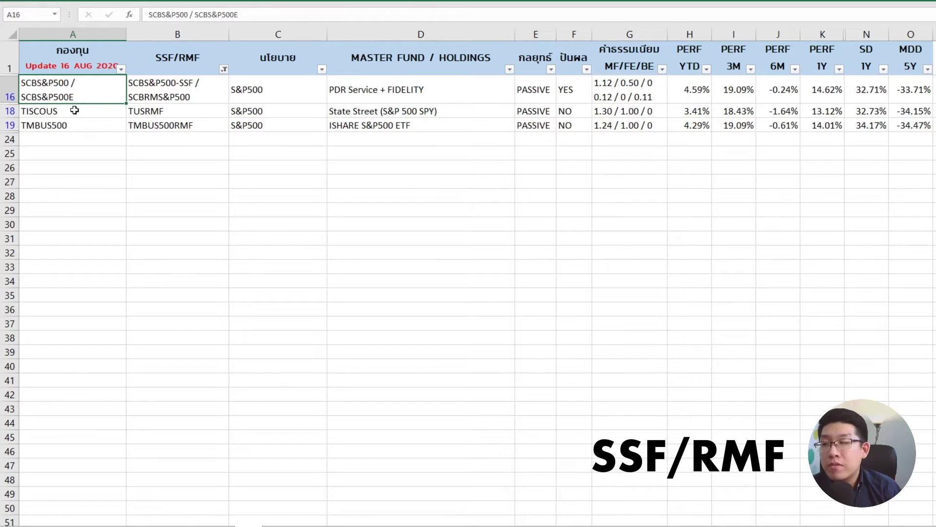
left_click_drag(597, 83, 625, 124)
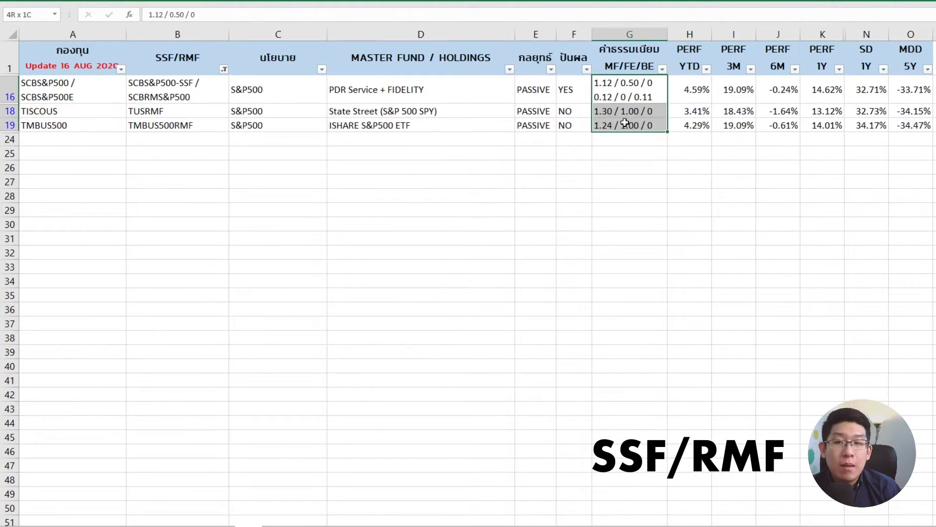
left_click(624, 49)
left_click(636, 91)
left_click(596, 128)
left_click(71, 98)
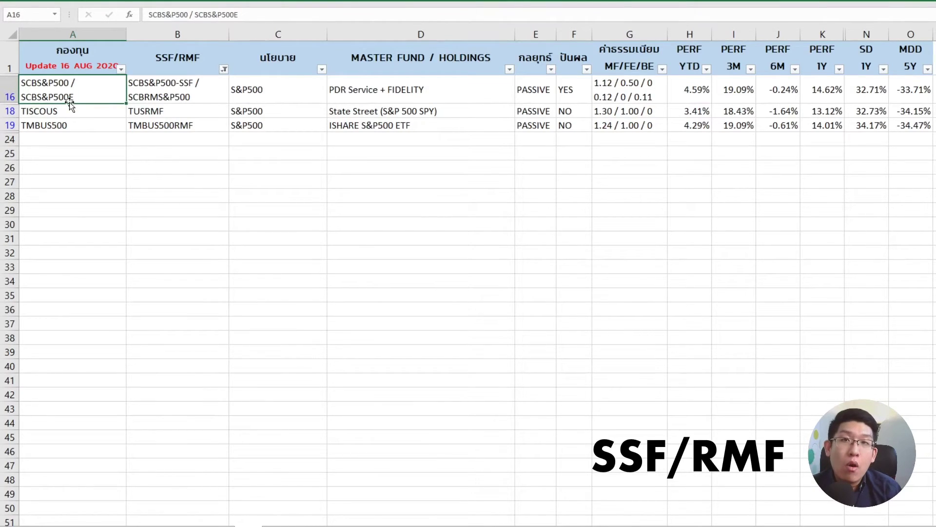
left_click(626, 98)
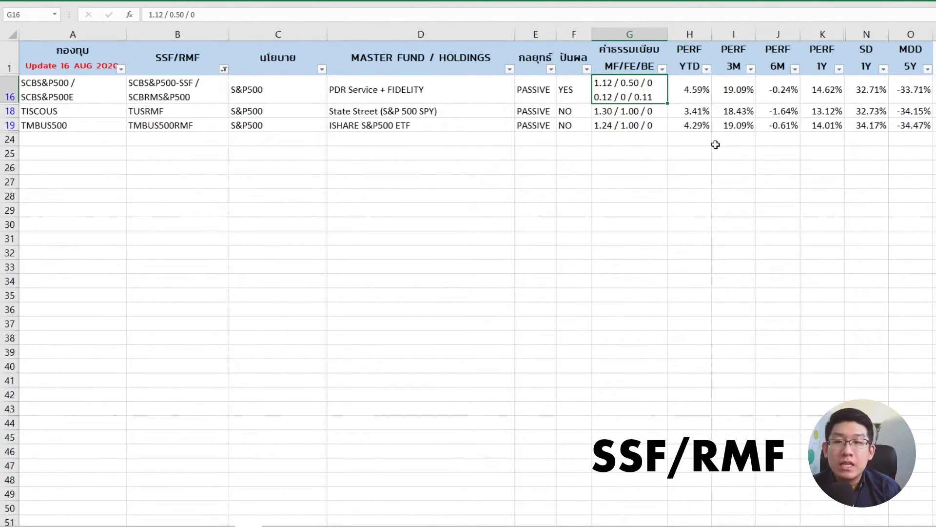
- Compare the one-year performance, dividend entries and fees across the SCBS&P500, TISCOUS and TMBUS500 rows
left_click_drag(834, 89, 835, 123)
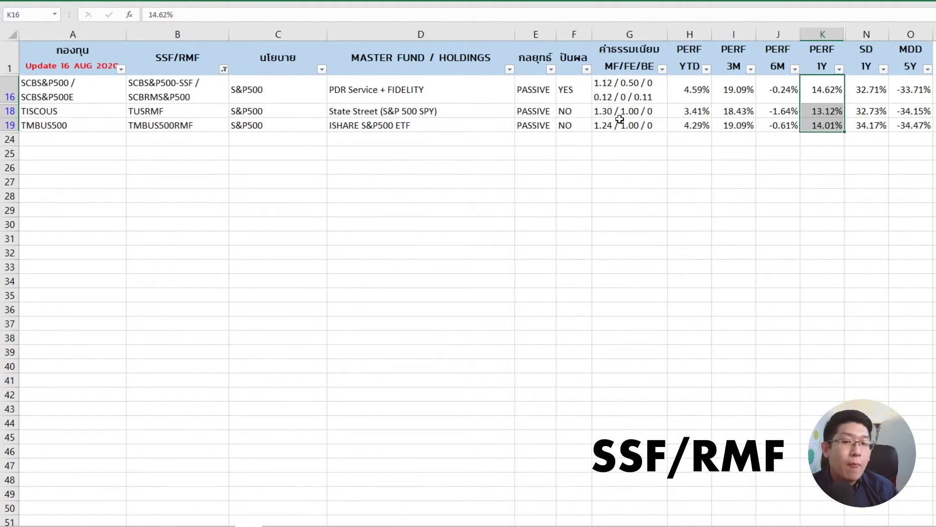
left_click(577, 96)
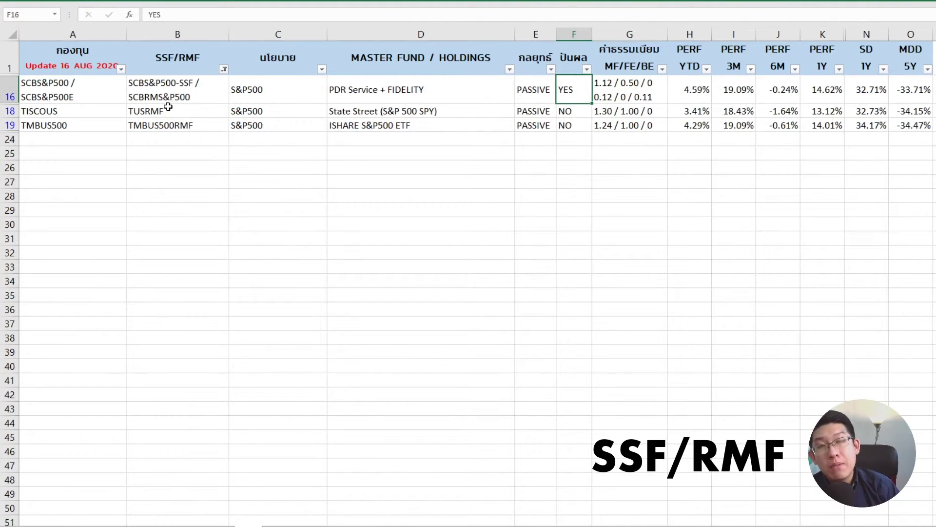
left_click(578, 118)
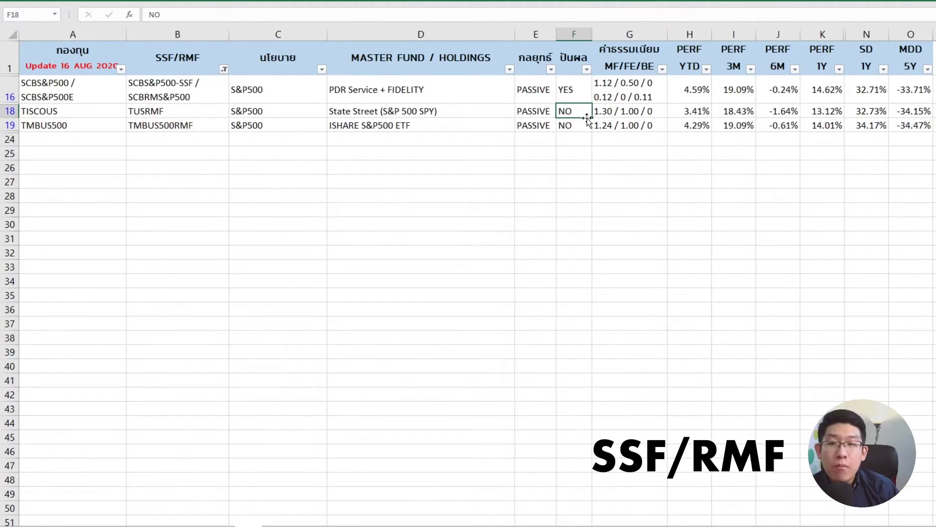
left_click(635, 125)
left_click(637, 113)
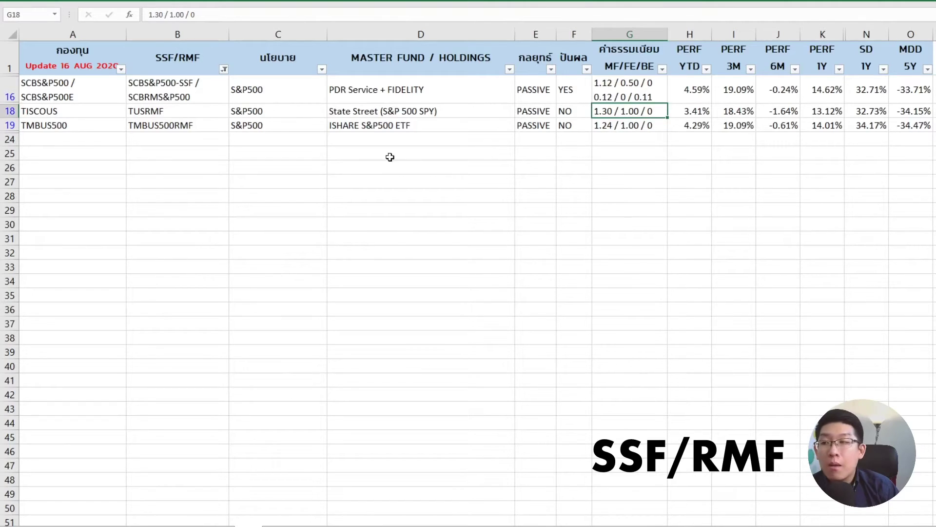
left_click(158, 128)
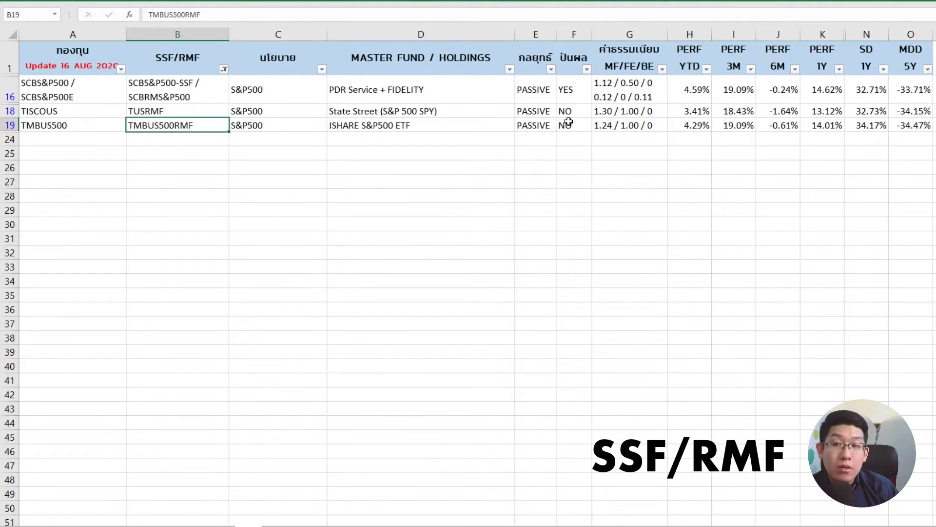
left_click(625, 126)
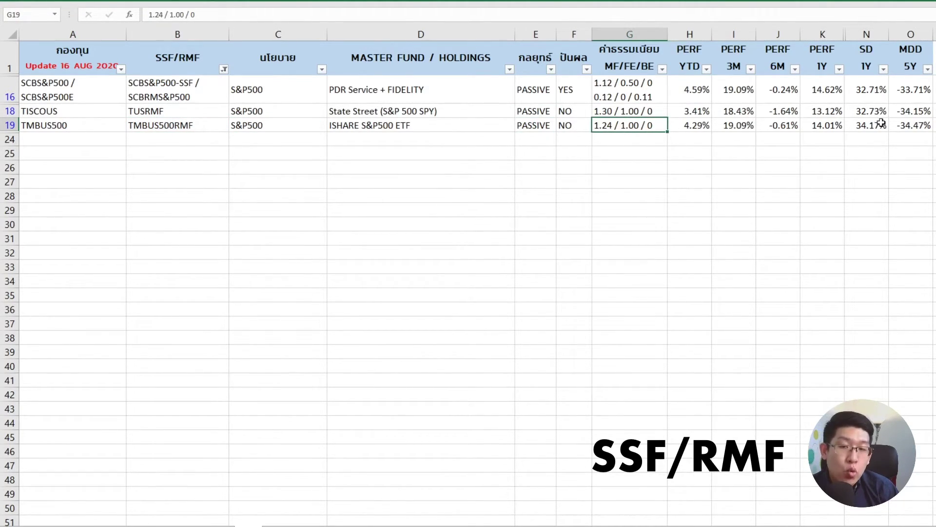
left_click(831, 127)
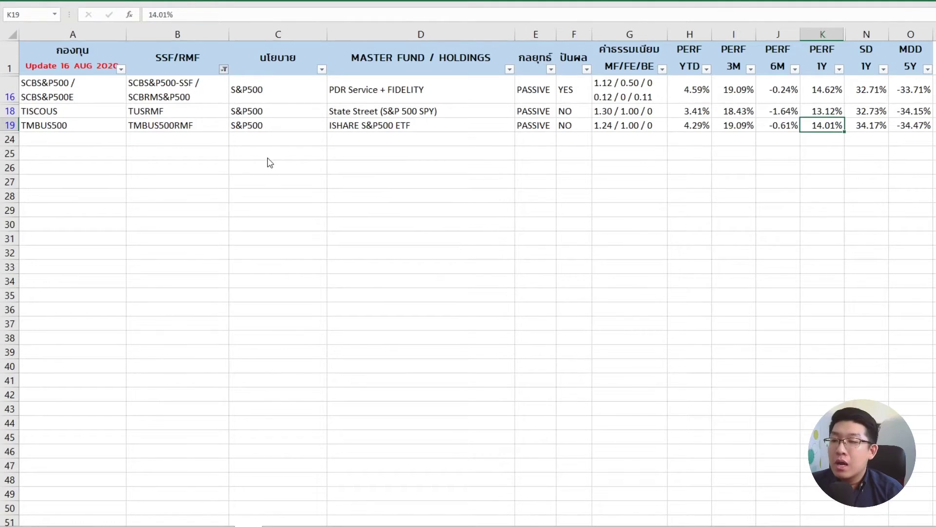
- Replace the SSF/RMF filter with a PASSIVE filter on the strategy column and sort the funds by policy in ascending order
key("ctrl+z")
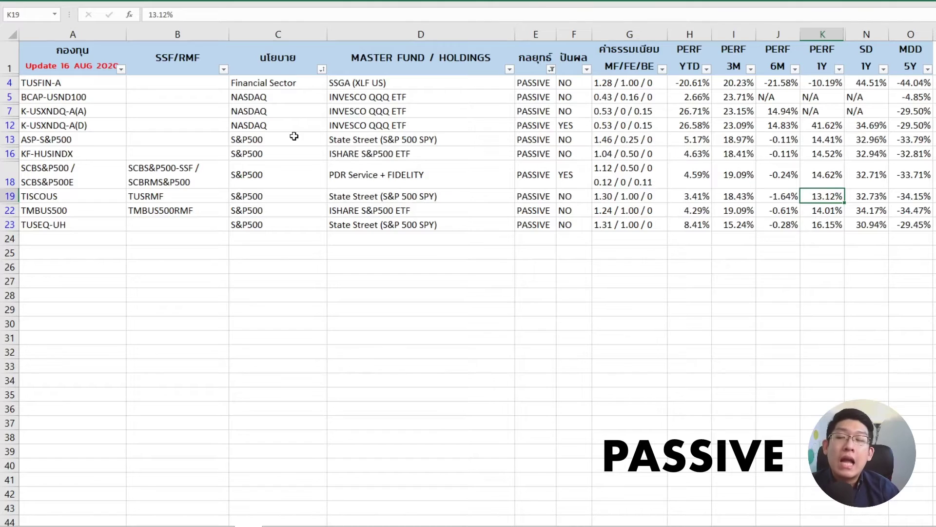
- Examine the policy, one-year performance, 5Y MDD, 1Y SD and fees of the TUSFIN-A fund
left_click(277, 91)
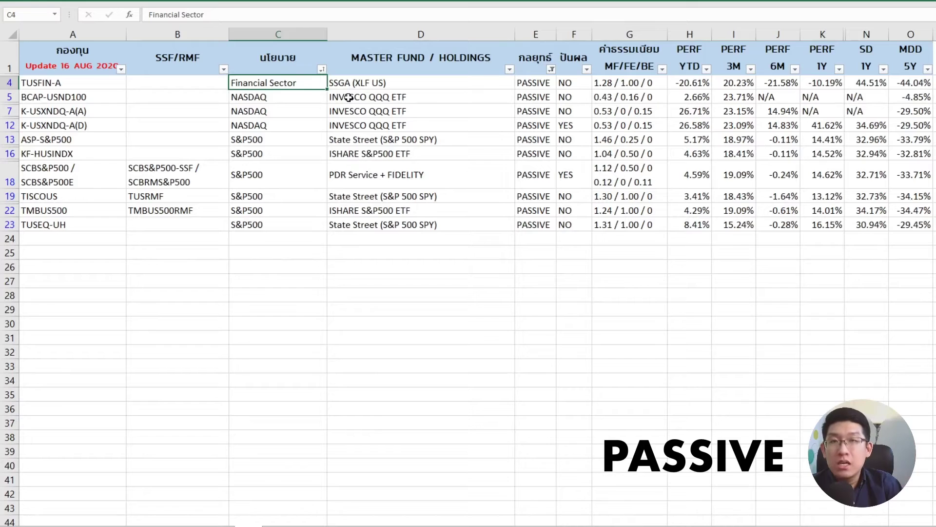
left_click(51, 84)
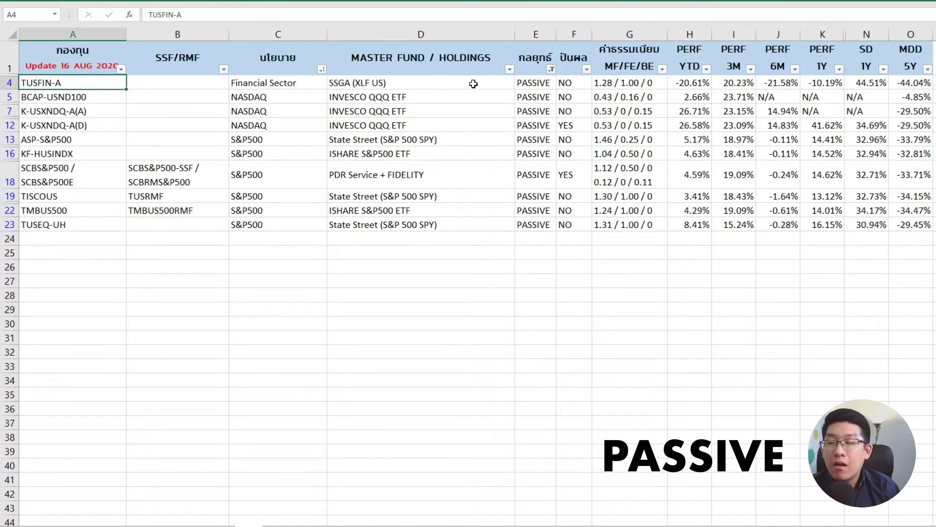
left_click(829, 82)
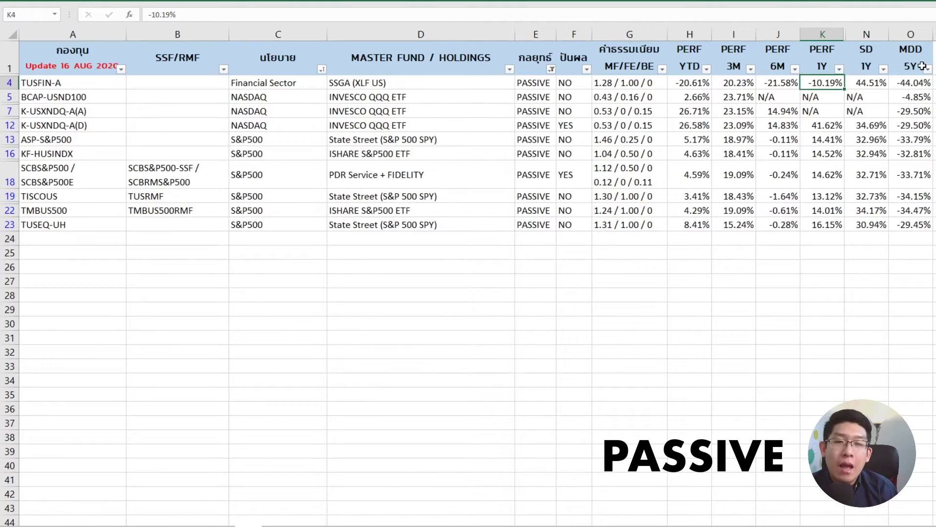
left_click(910, 84)
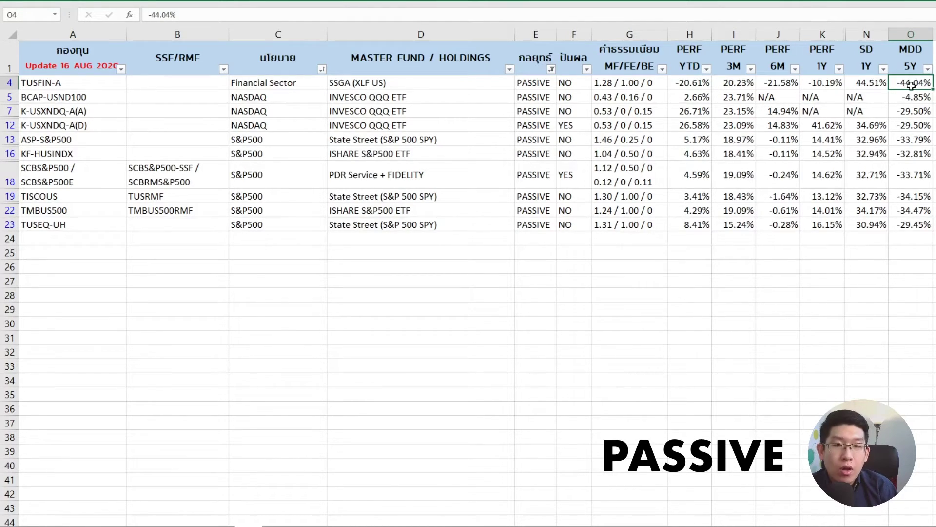
left_click(868, 86)
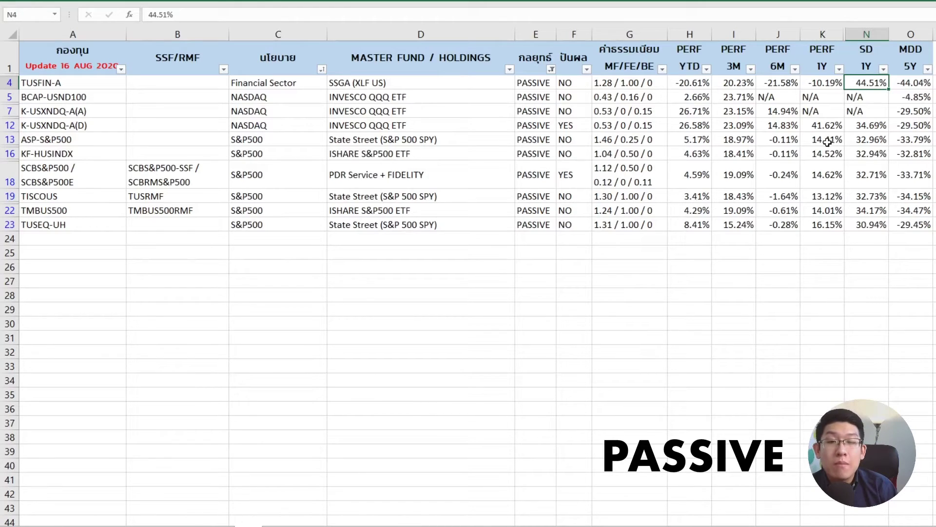
left_click(821, 81)
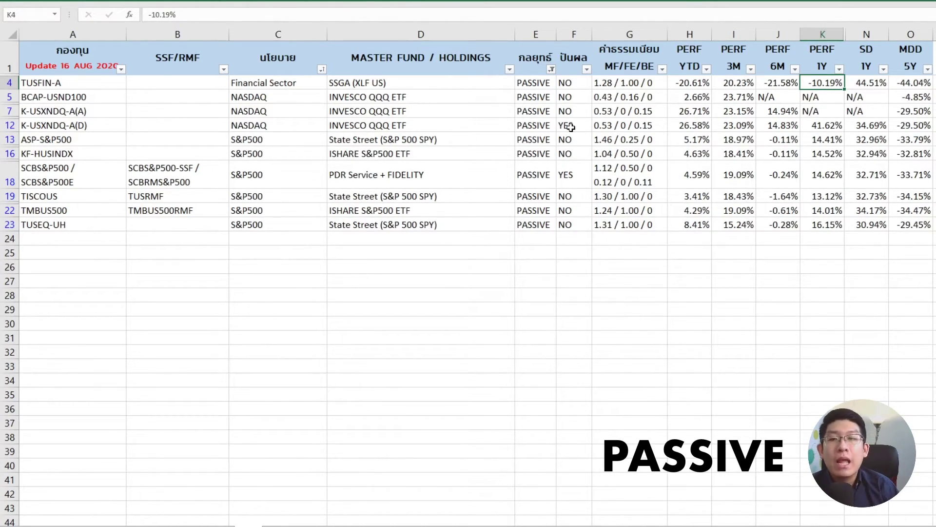
left_click(611, 84)
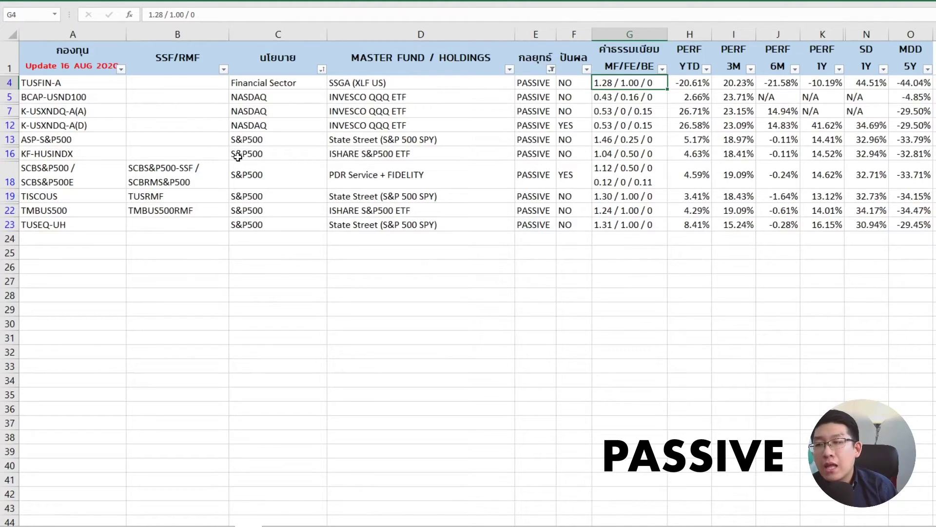
- Compare the master fund of the three passive NASDAQ funds and check the MF/FE/BE fees of BCAP-USND100
left_click(101, 98)
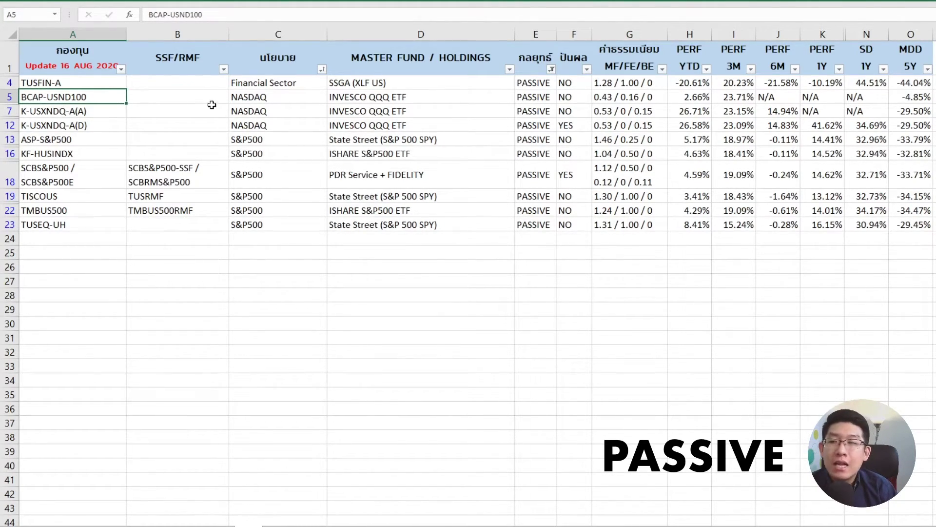
left_click_drag(84, 126, 87, 97)
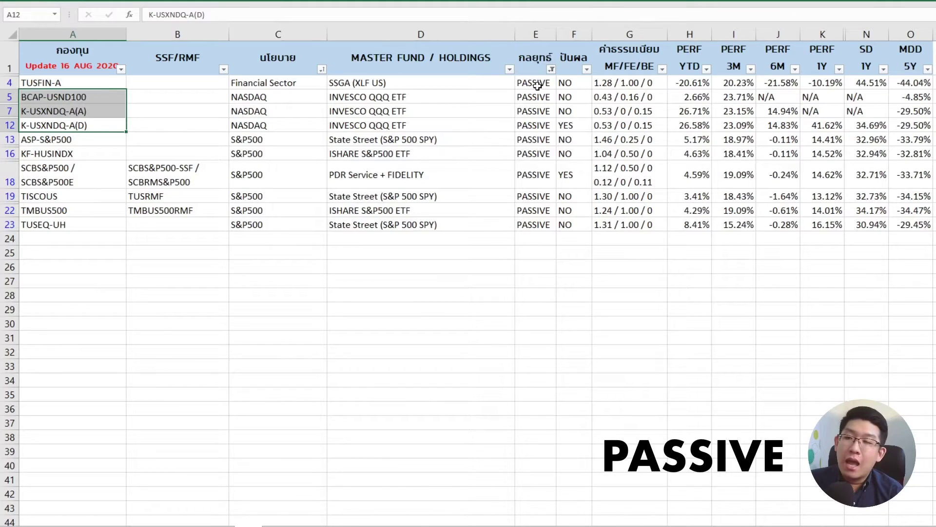
left_click_drag(393, 104, 394, 122)
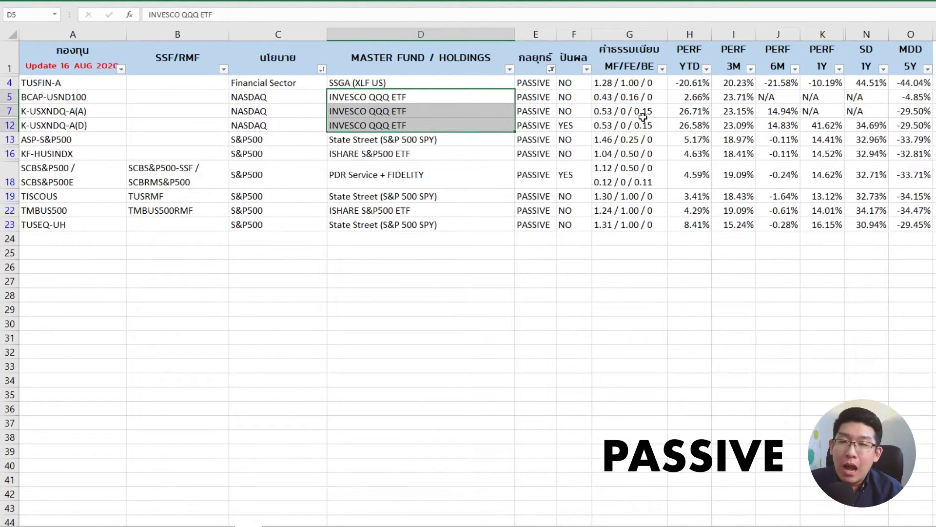
left_click(597, 97)
left_click(75, 98)
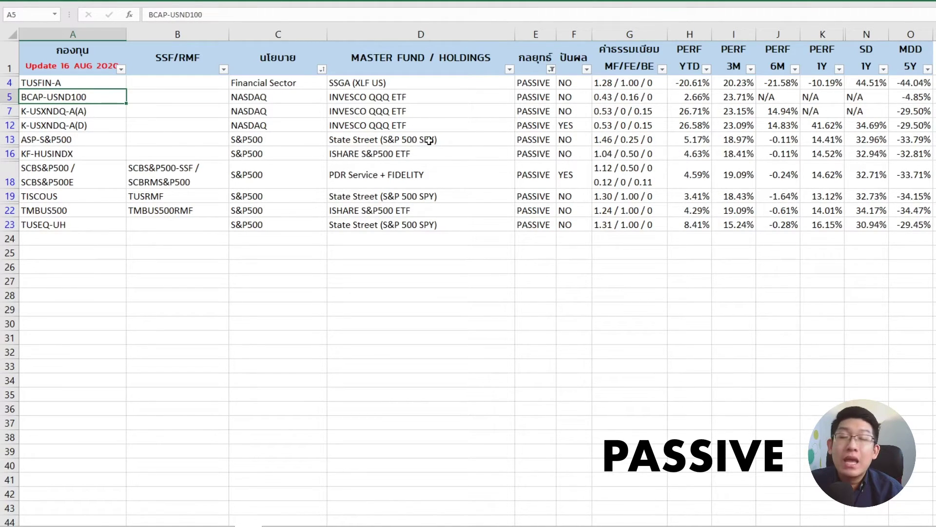
left_click(618, 97)
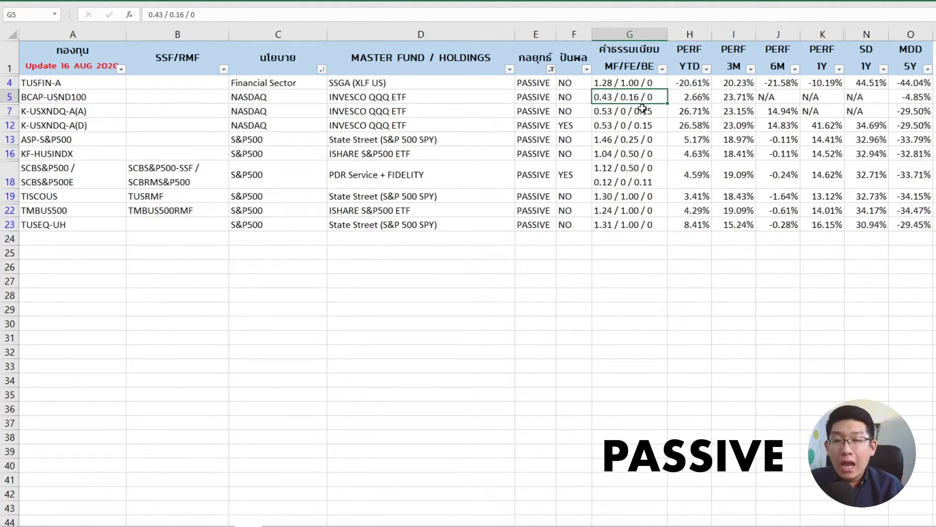
- Compare the three-month performance of the NASDAQ funds, checking the one-year performance and dividend entry of K-USXNDQ-A(D)
left_click(77, 111)
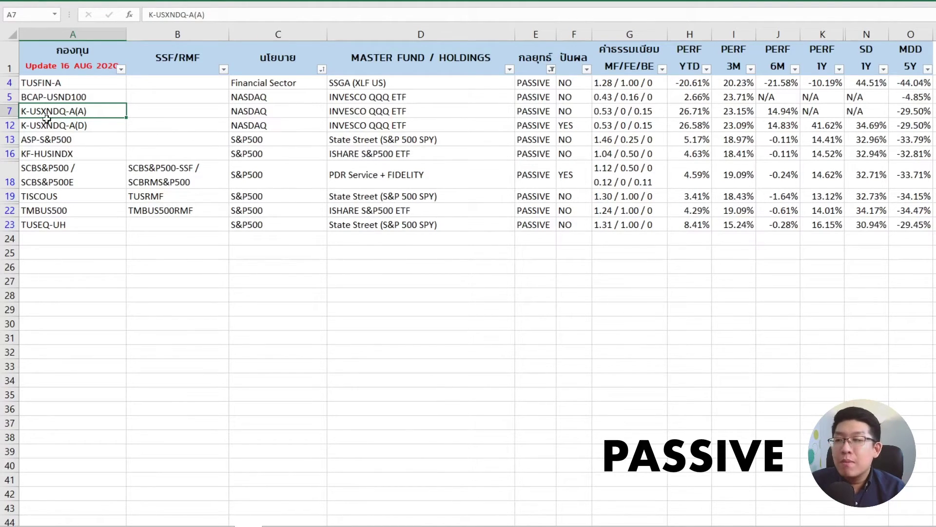
left_click(50, 97)
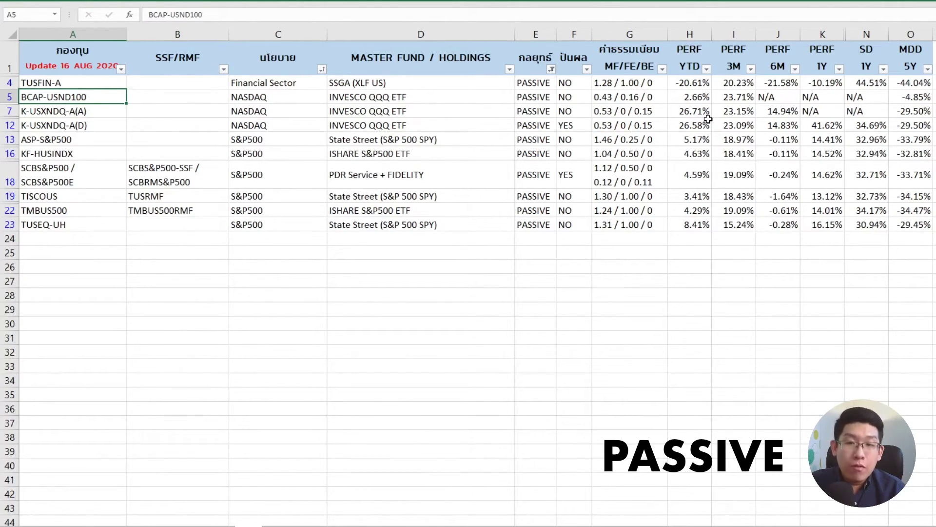
left_click_drag(742, 101, 748, 125)
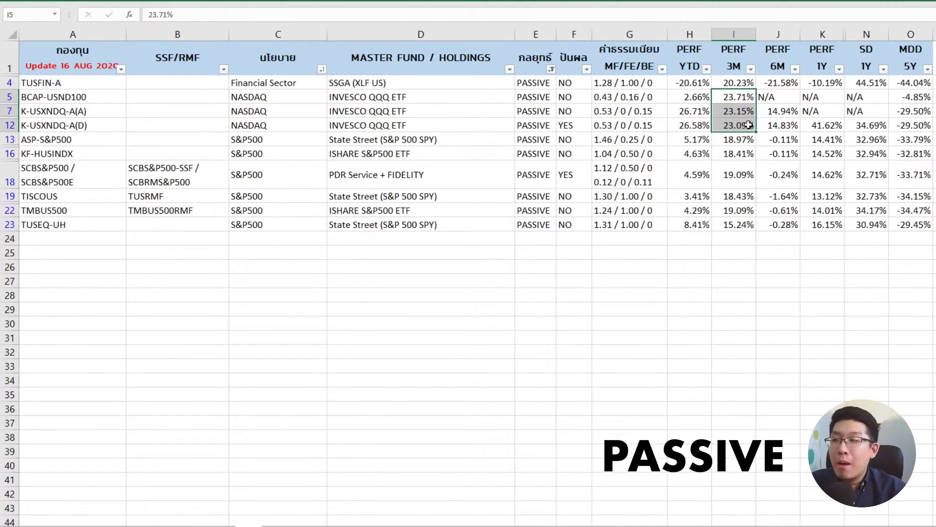
left_click(807, 126)
left_click(80, 138)
left_click(80, 126)
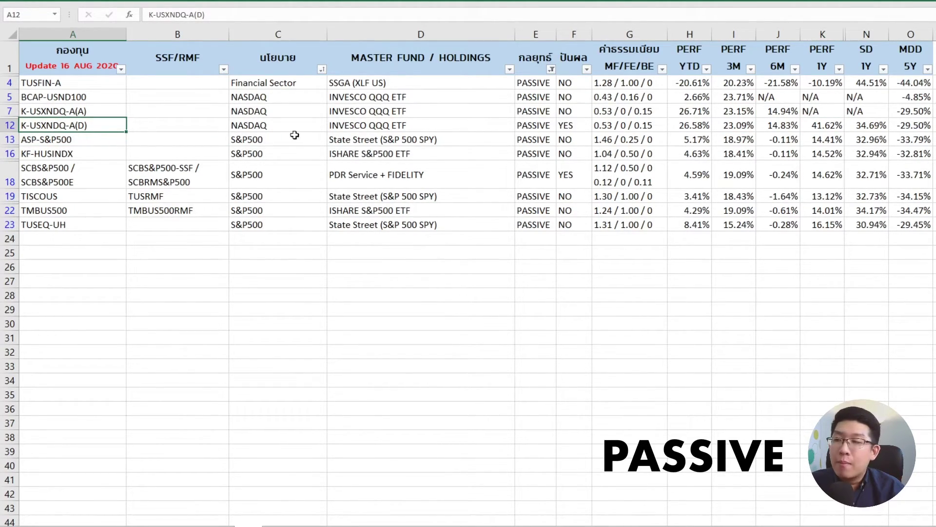
left_click(569, 122)
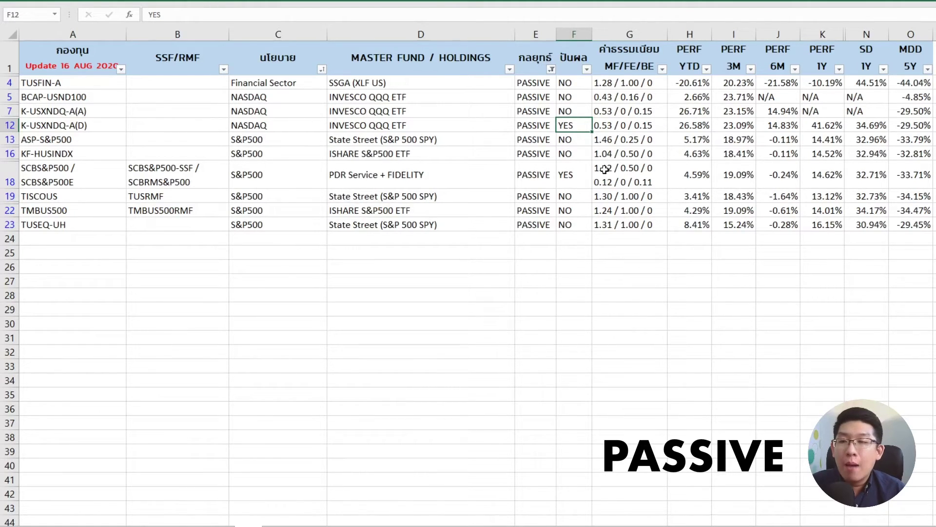
- Compare the MF/FE/BE fees of BCAP-USND100 and K-USXNDQ-A(A), checking the master fund they share
left_click(80, 97)
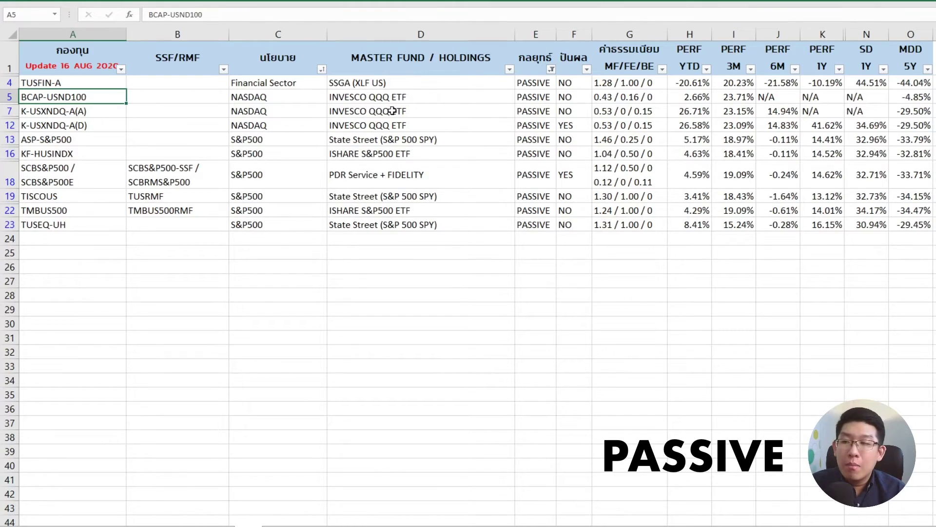
left_click(407, 107)
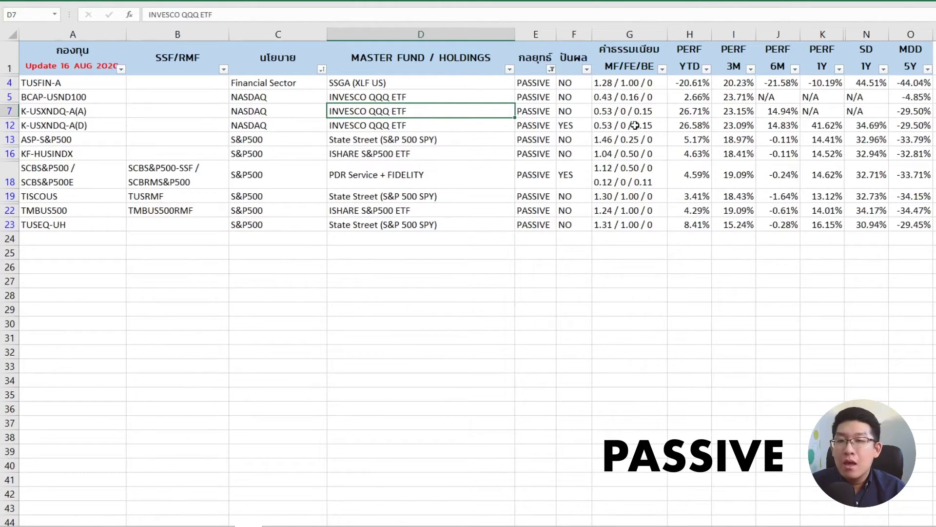
left_click(628, 111)
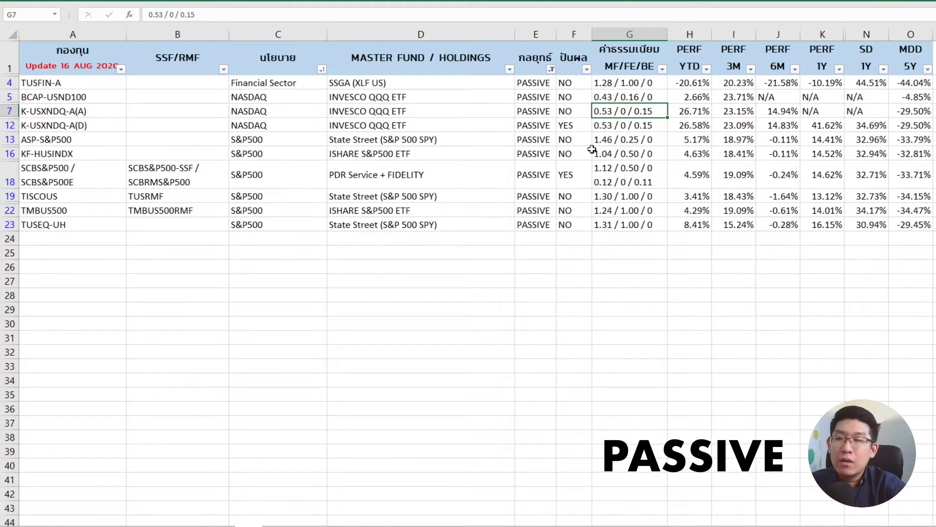
left_click(70, 112)
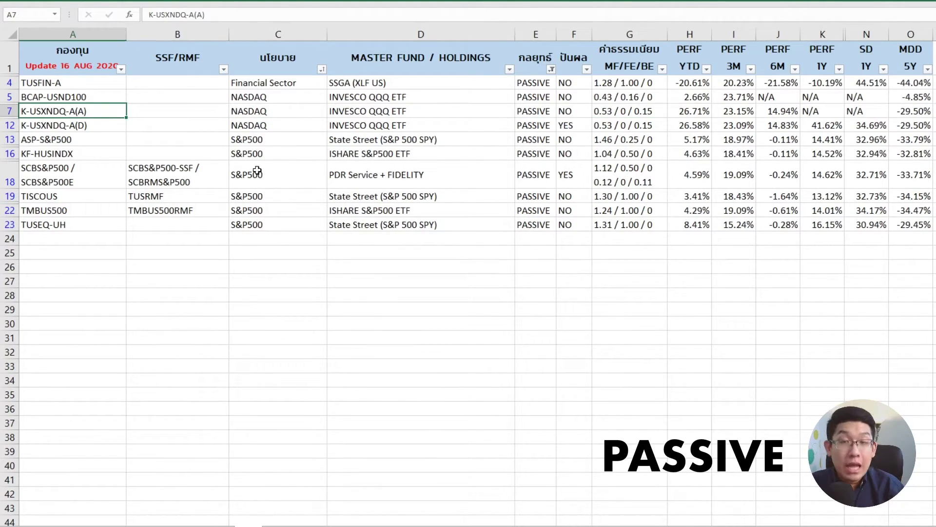
left_click(639, 112)
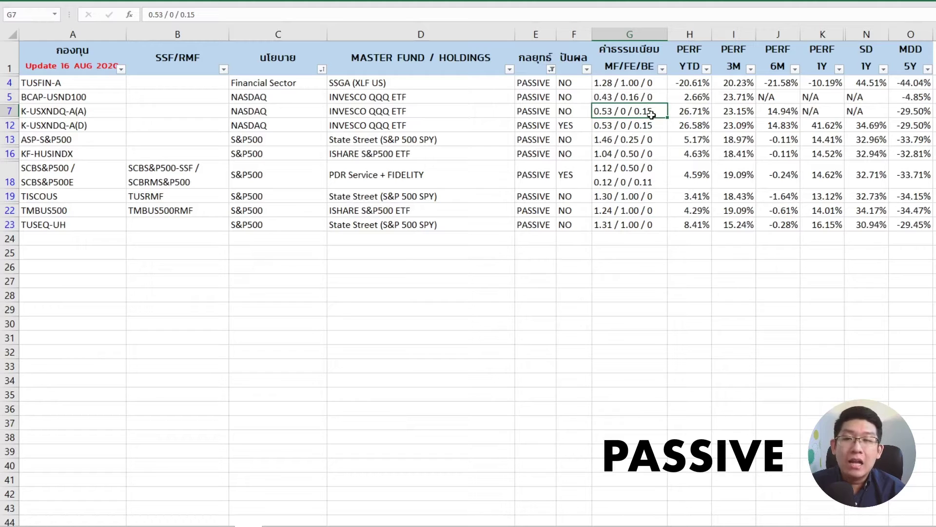
left_click(100, 100)
left_click(643, 101)
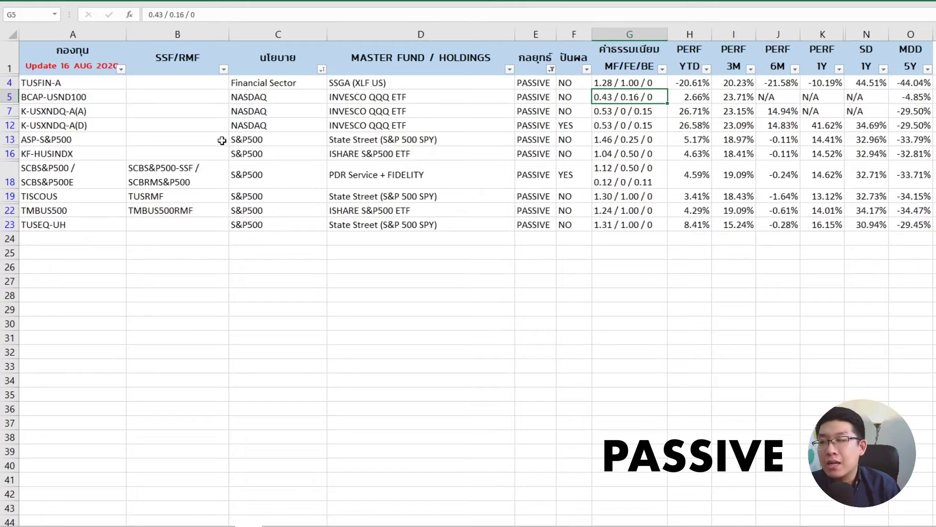
- Review the policy and master fund entries of the passive S&P500 funds from ASP-S&P500 to TUSEQ-UH
left_click_drag(251, 143, 271, 226)
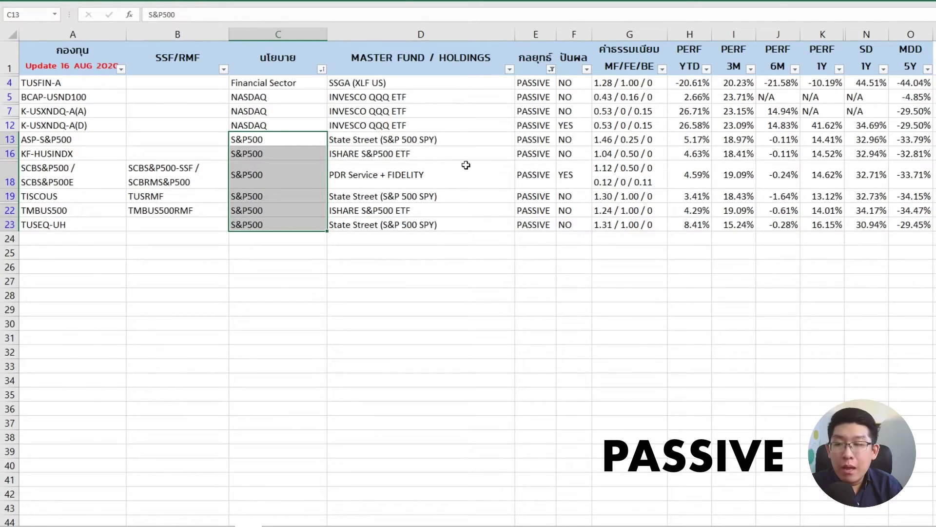
left_click_drag(414, 140, 417, 225)
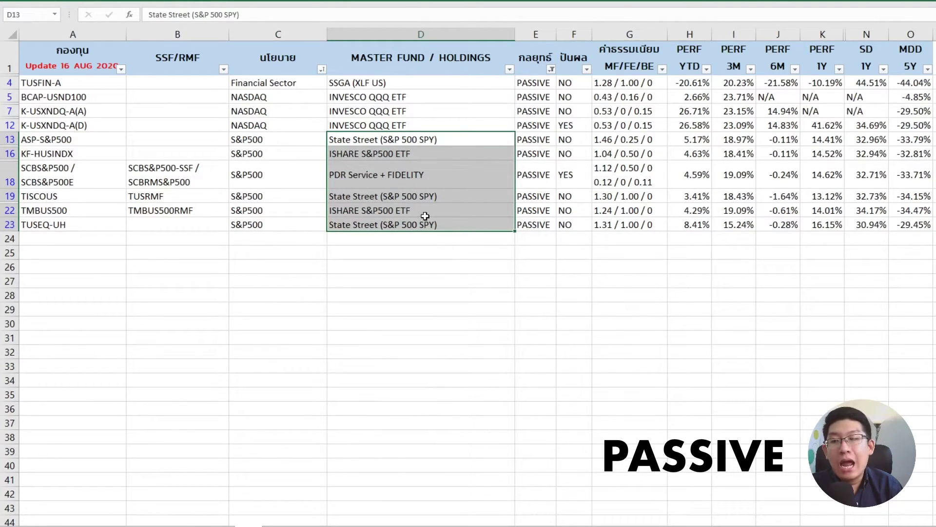
left_click(438, 198)
left_click(427, 225)
left_click(430, 195)
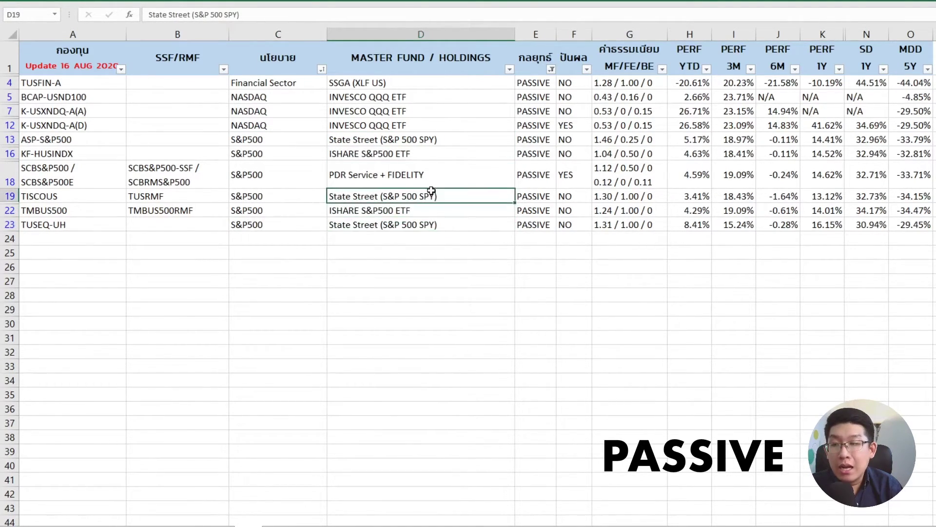
left_click(441, 210)
left_click(432, 174)
left_click(427, 153)
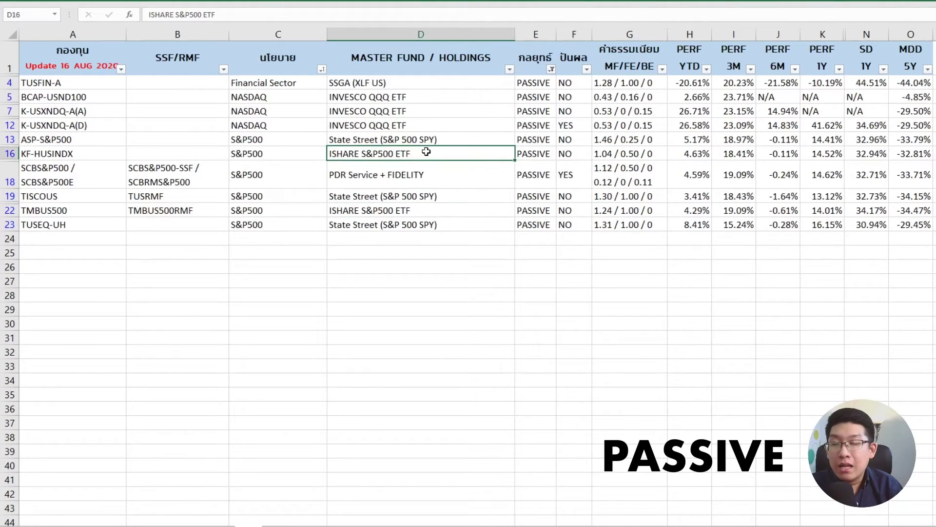
left_click(435, 141)
key("Down")
key("Down")
key("Down")
key("Down")
key("Down")
key("Down")
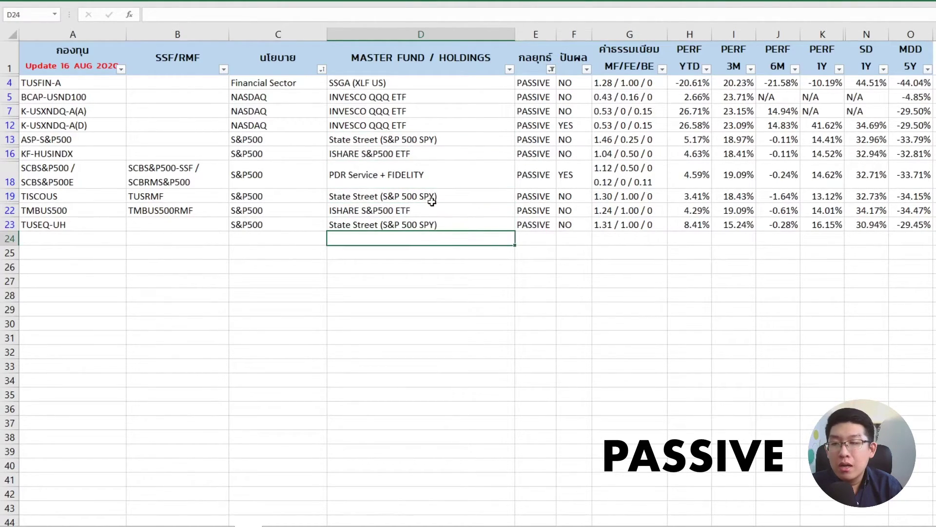
key("Up")
key("Up")
key("Up")
key("Up")
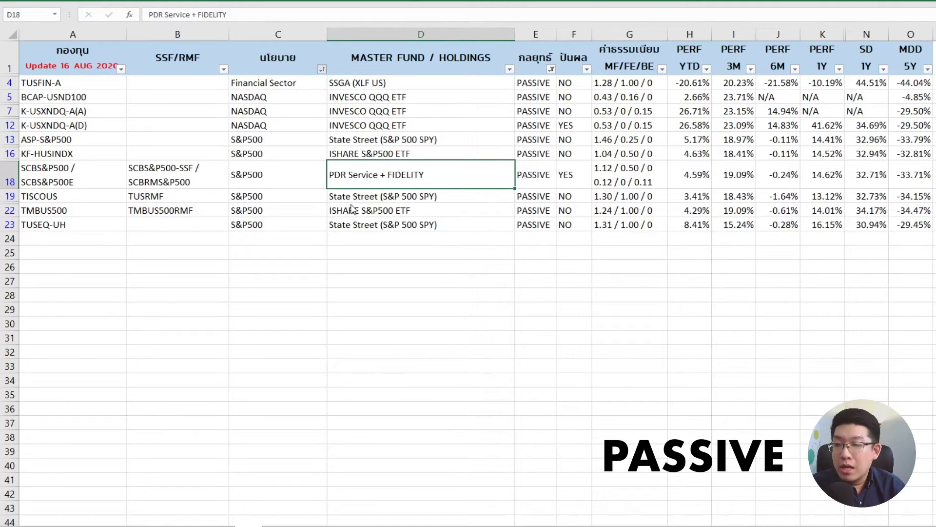
- Filter the policy column to S&P500 and sort the funds by one-year performance in descending order
scroll(405, 285, "down", 2)
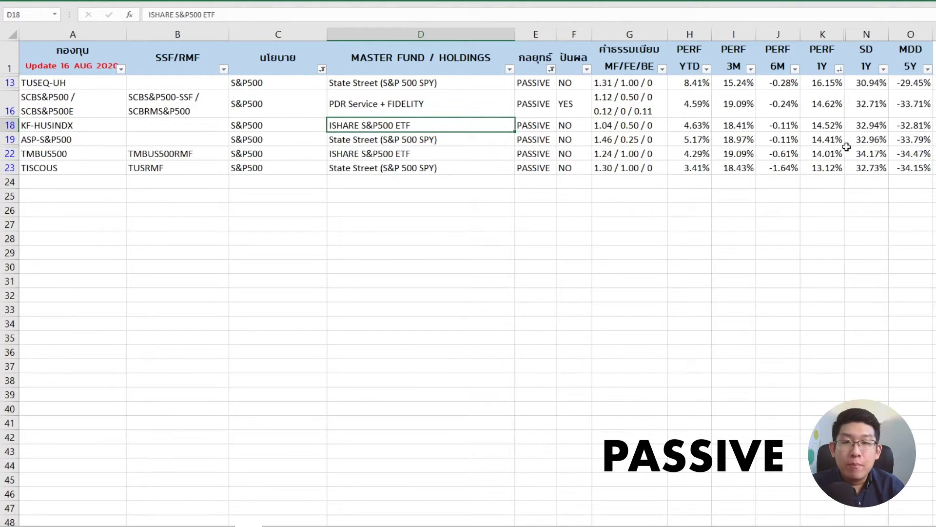
left_click(805, 88)
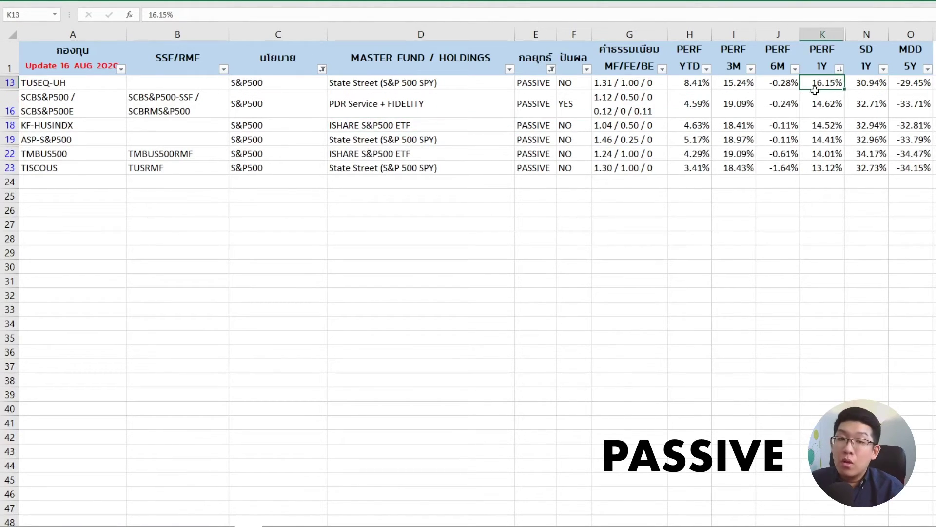
- Examine TUSEQ-UH's one-year performance and dividend entry, and compare its master fund with those of the other S&P500 funds
left_click(52, 87)
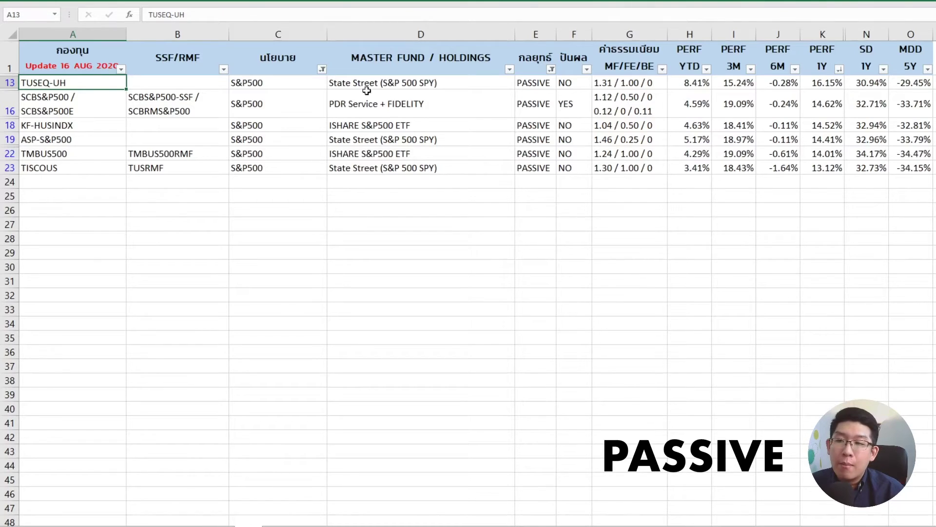
left_click(425, 86)
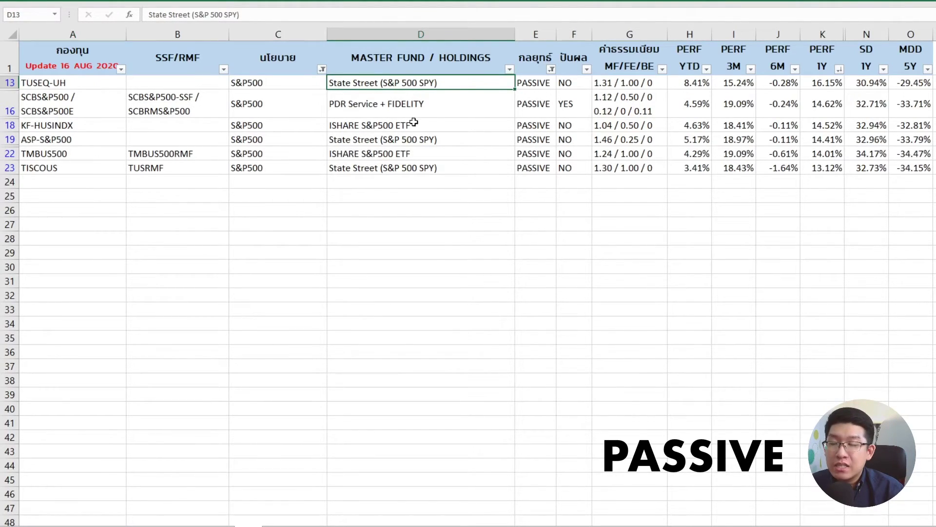
key("Down")
key("Down")
key("Down")
key("Down")
key("Down")
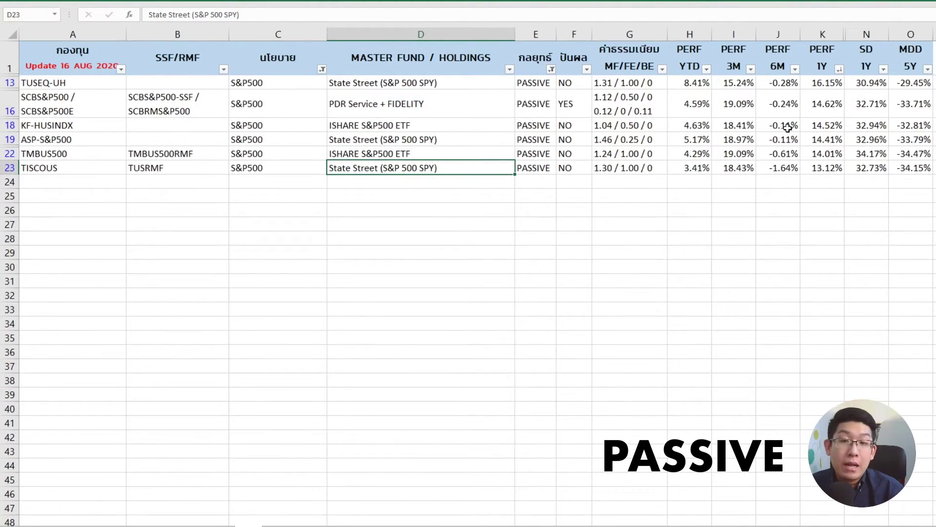
left_click(837, 139)
left_click(829, 82)
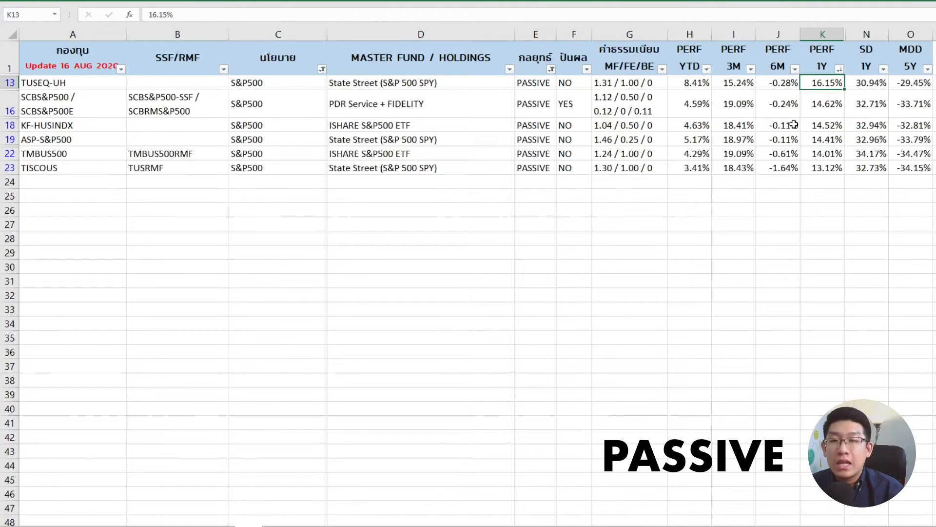
left_click(563, 86)
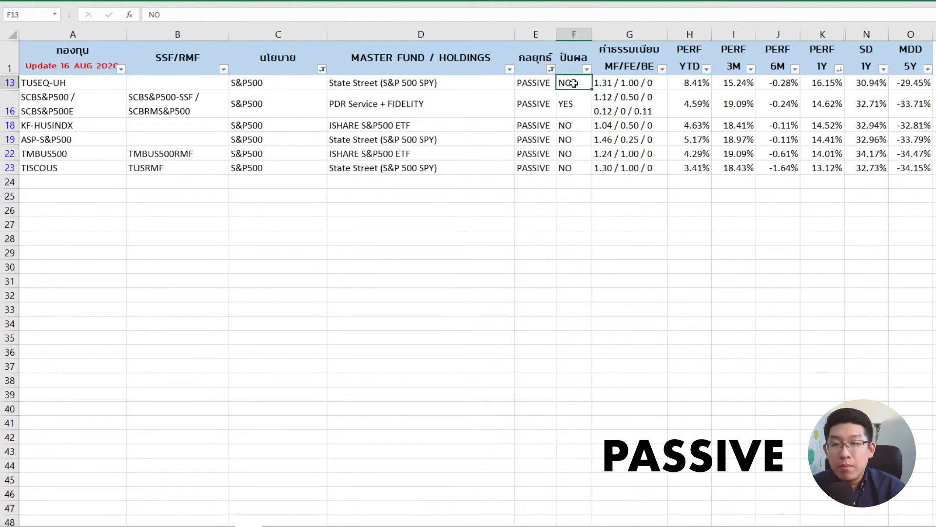
- Check the fees of SCBS&P500 / SCBS&P500E and compare its one-year performance with that of the other S&P500 funds
left_click(279, 103)
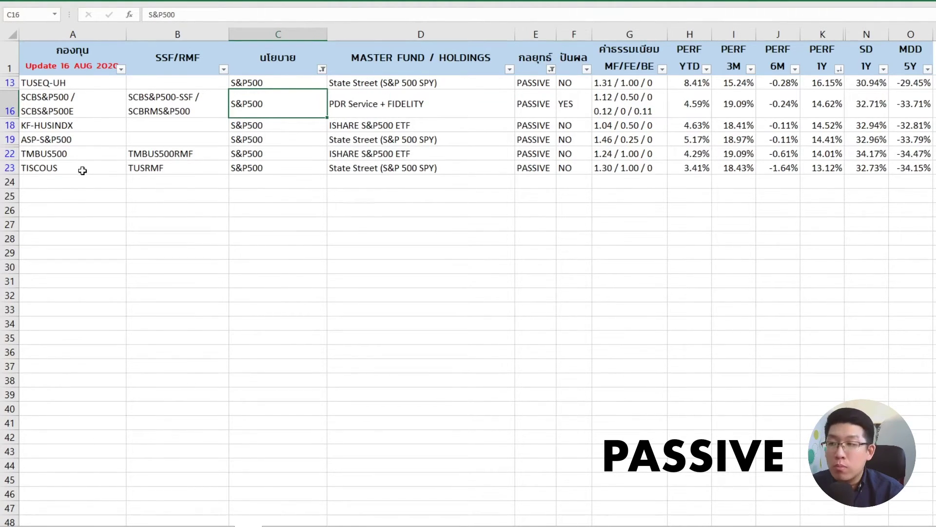
left_click(70, 113)
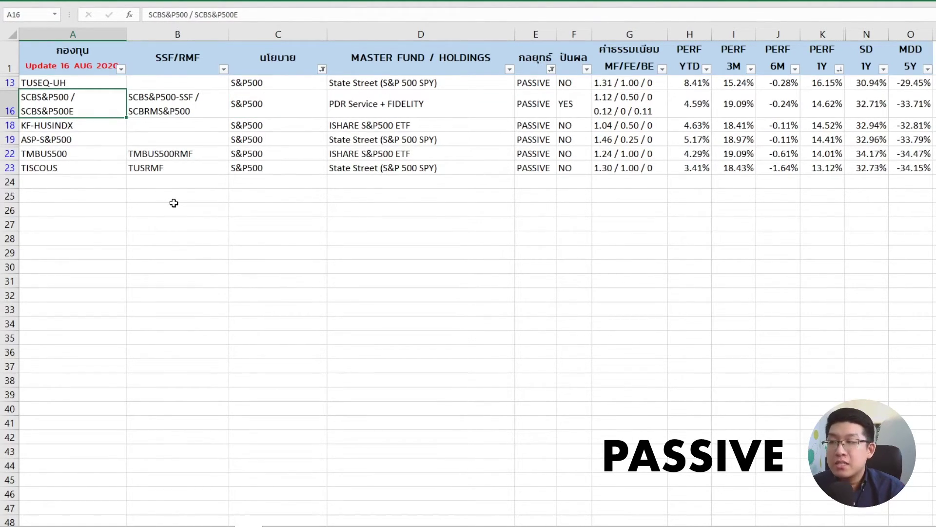
left_click(618, 119)
left_click(603, 113)
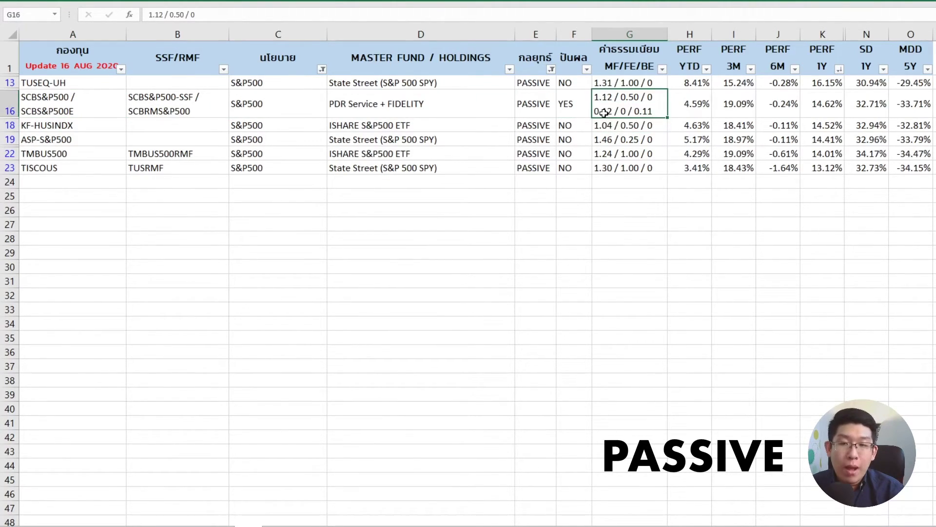
left_click(826, 105)
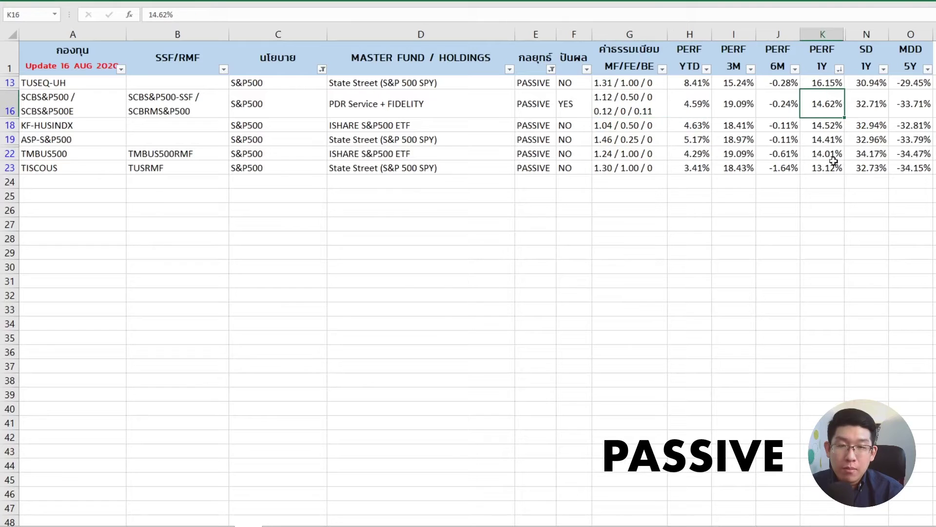
left_click(825, 169)
left_click_drag(825, 168, 821, 85)
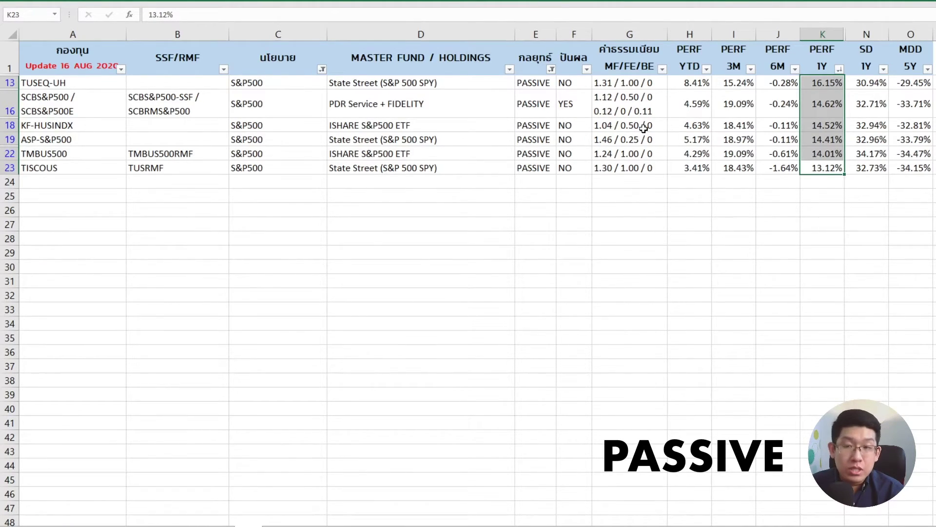
left_click(59, 116)
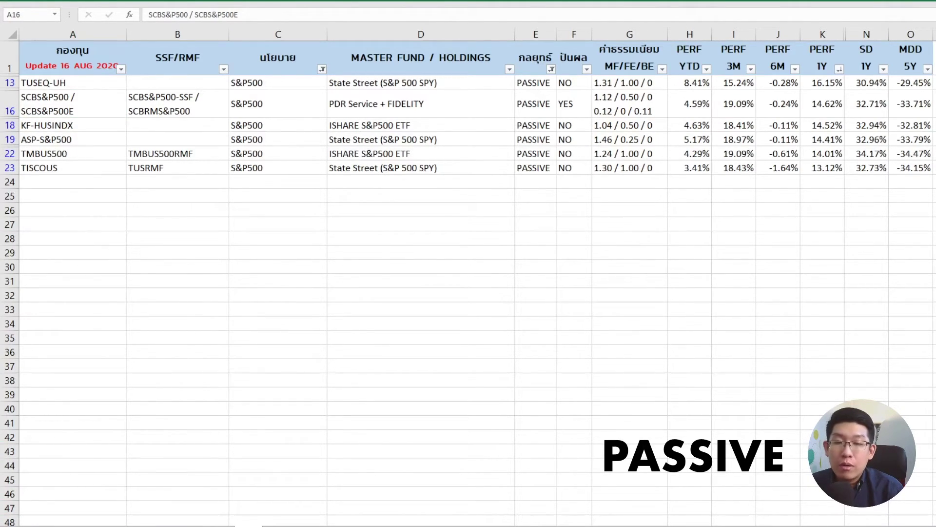
- Clear the S&P500 policy filter, show only the ACTIVE strategy funds and sort them by policy in ascending order
key("alt+Tab")
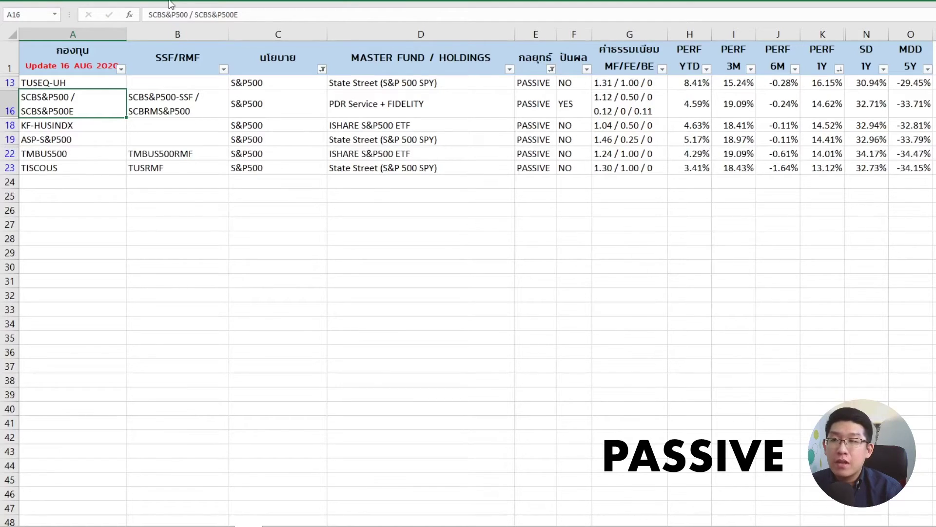
key("alt+a")
key("c")
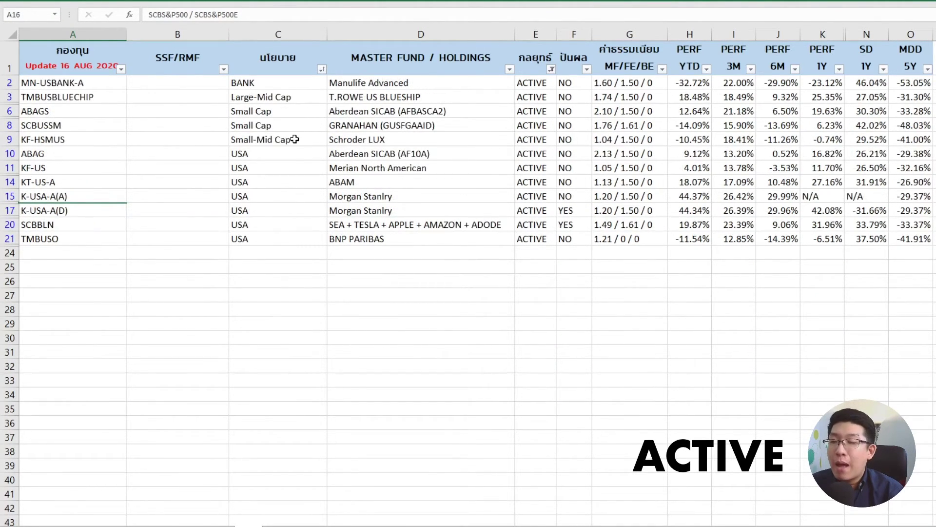
- Review the policy categories of the active funds from BANK through the cap-size groups to USA, along with their master funds
left_click(292, 139)
left_click(261, 84)
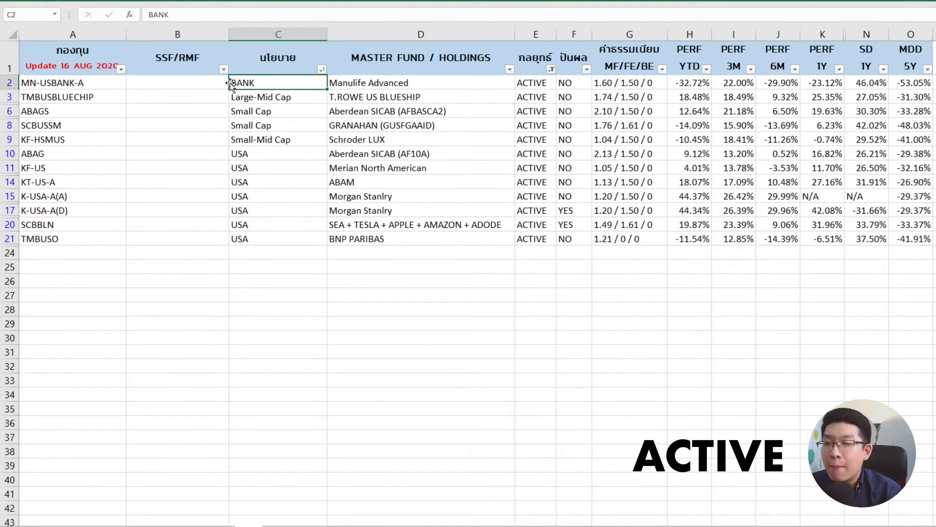
left_click(269, 97)
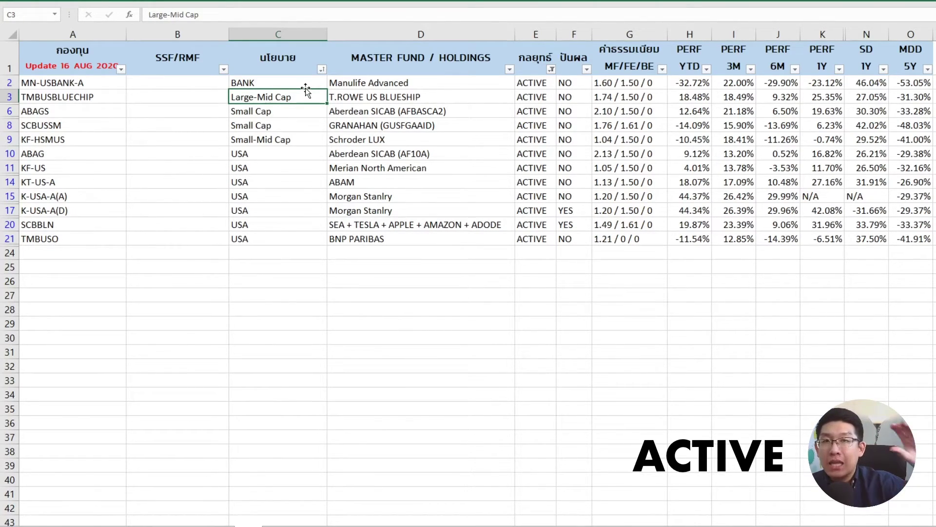
left_click_drag(282, 114, 289, 125)
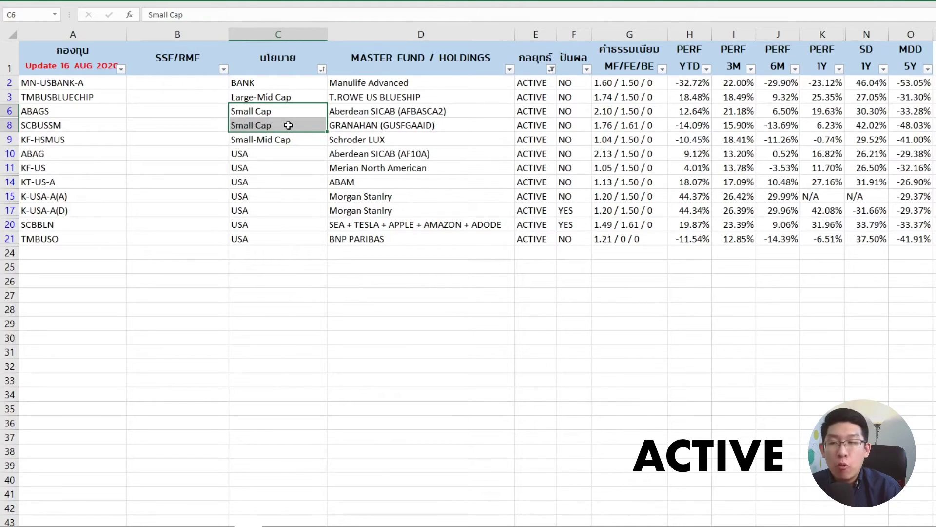
left_click(285, 139)
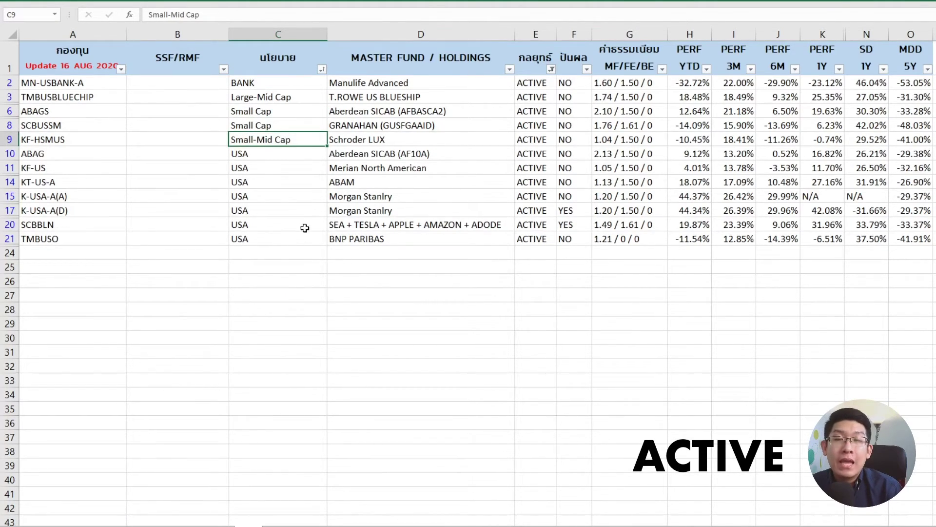
left_click_drag(281, 154, 288, 235)
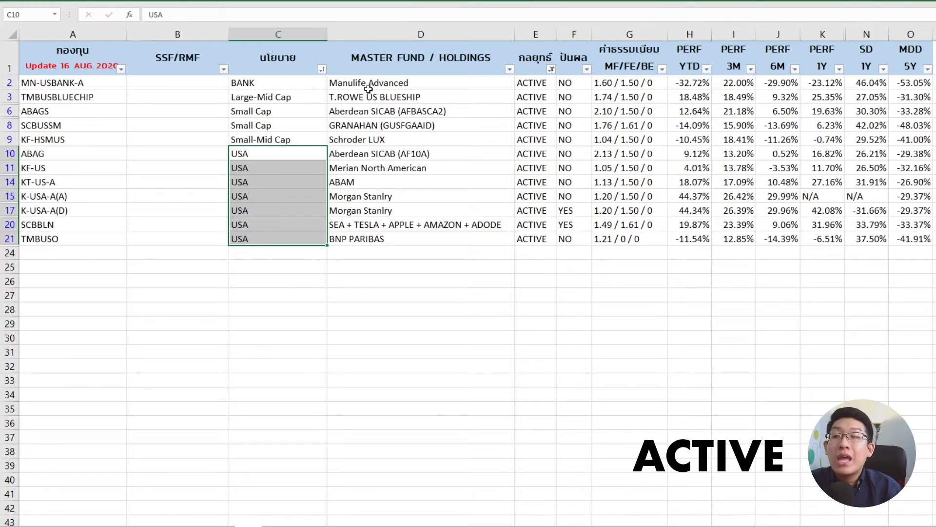
left_click(475, 124)
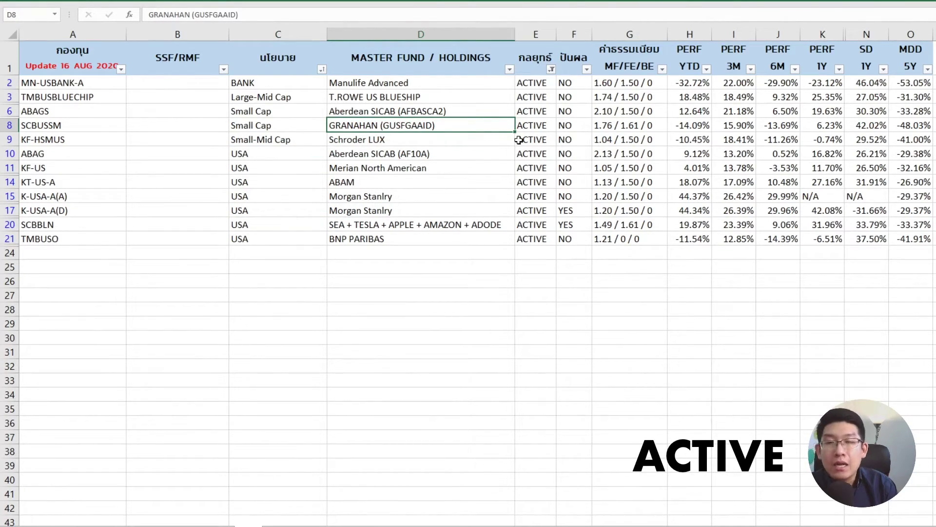
- Compare the one-year performance of the active funds from MN-USBANK-A to TMBUSO
left_click(822, 83)
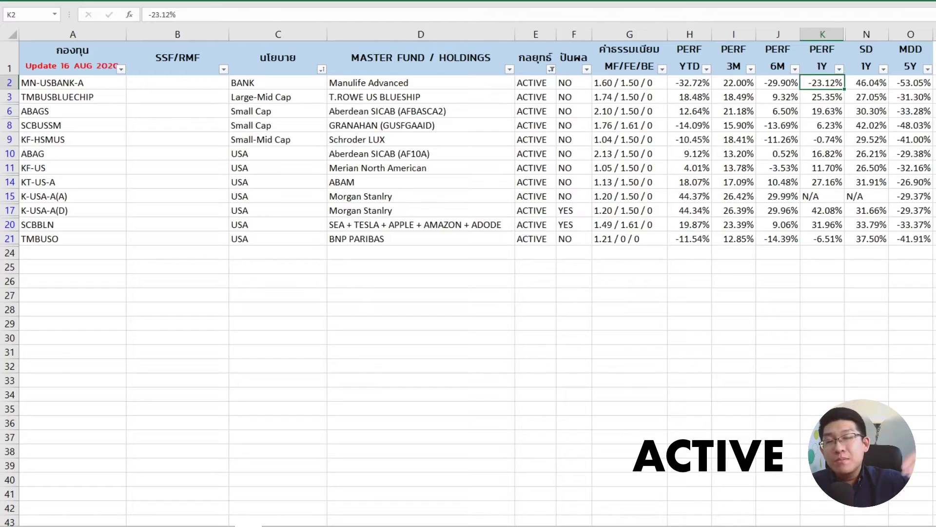
left_click(825, 97)
left_click(824, 111)
left_click(822, 140)
left_click(821, 168)
left_click(819, 210)
left_click(827, 239)
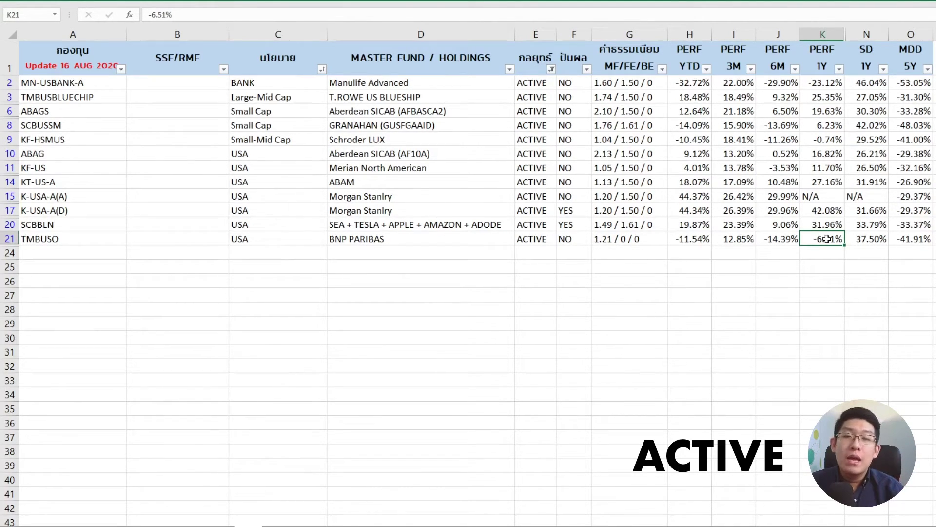
left_click_drag(825, 83, 823, 238)
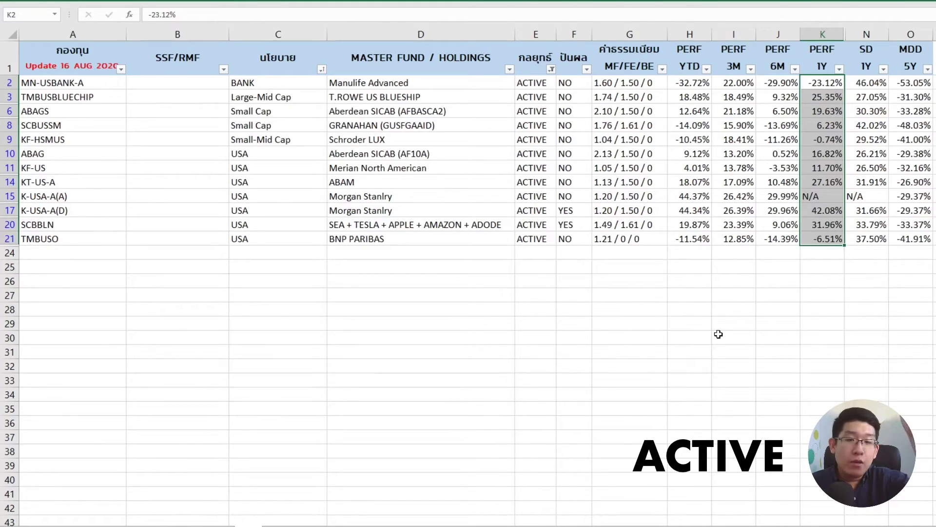
left_click(809, 209)
left_click(824, 84)
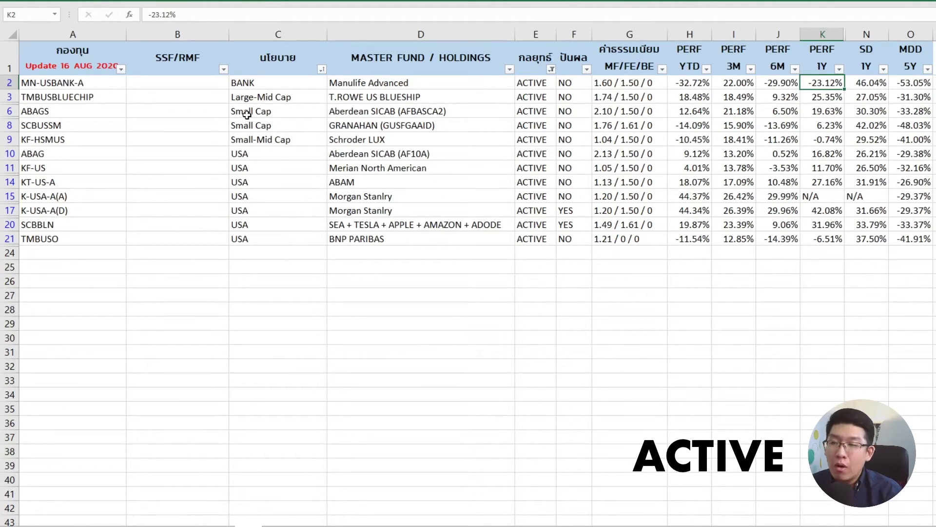
- Examine MN-USBANK-A's policy, its performance from year-to-date to one year, and its five-year maximum drawdown
left_click(246, 84)
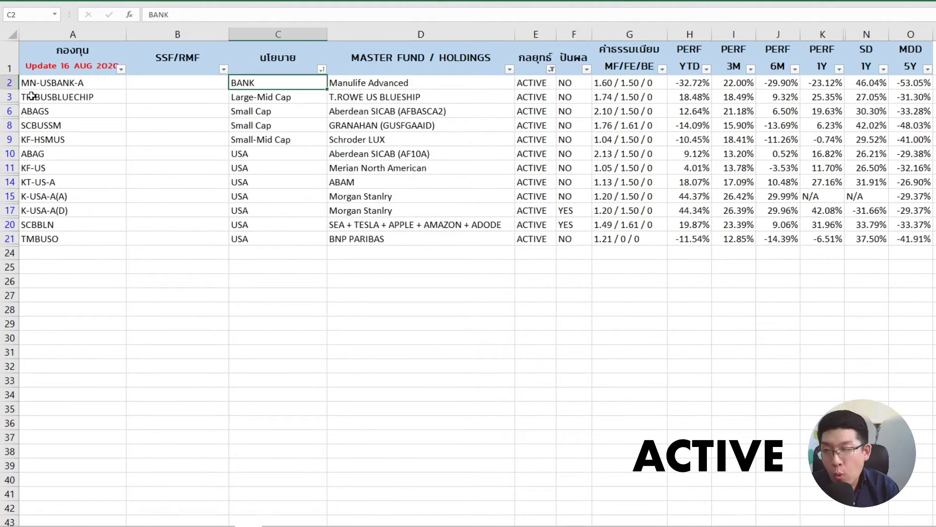
left_click(102, 86)
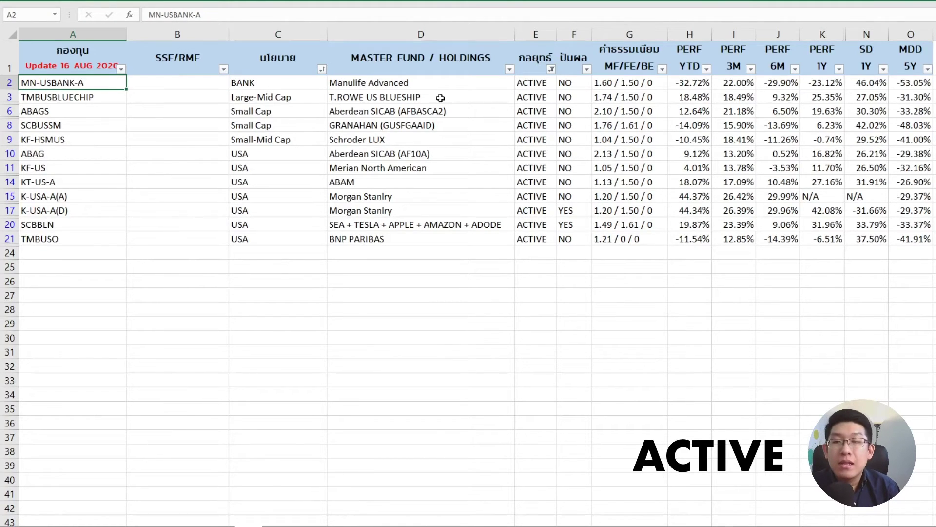
left_click_drag(827, 83, 705, 84)
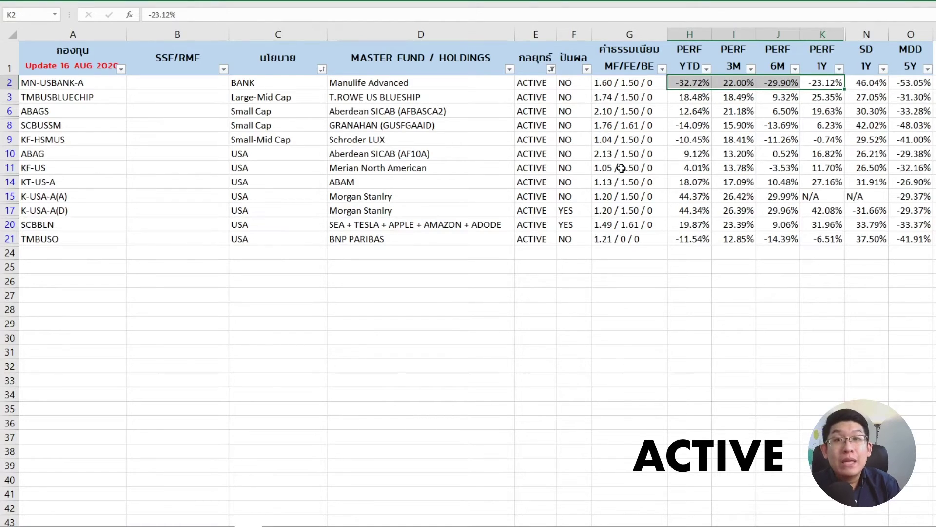
left_click(917, 86)
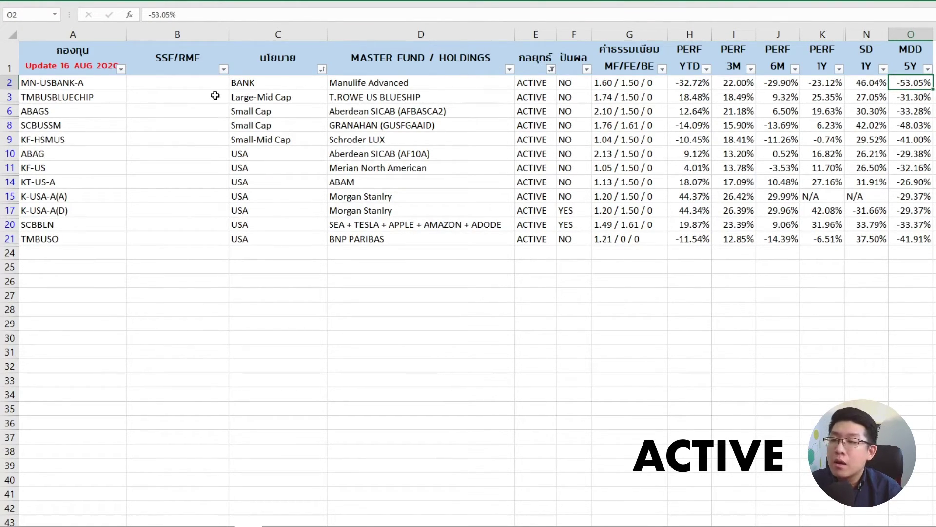
- Check the Large-Mid Cap policy entry and compare the one-year performance of the Small Cap and Small-Mid Cap funds
left_click(261, 98)
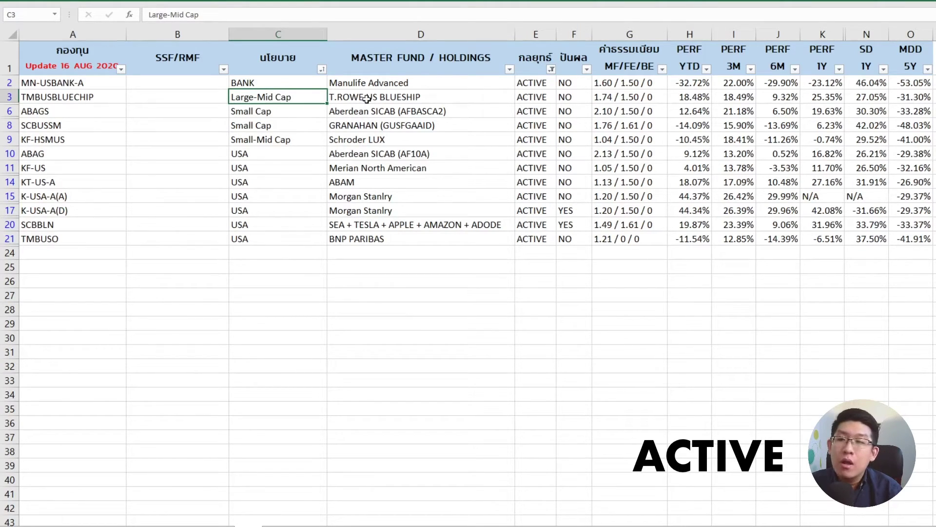
left_click(304, 108)
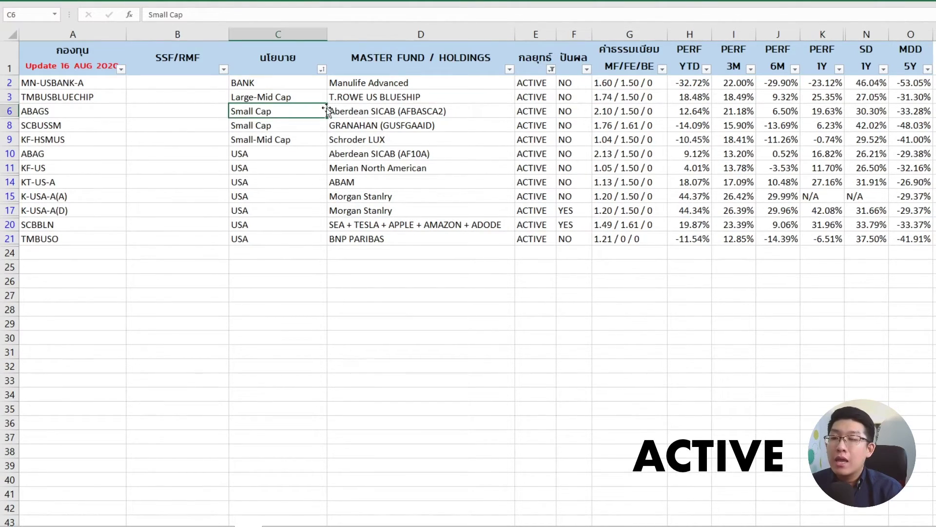
left_click_drag(282, 139, 292, 106)
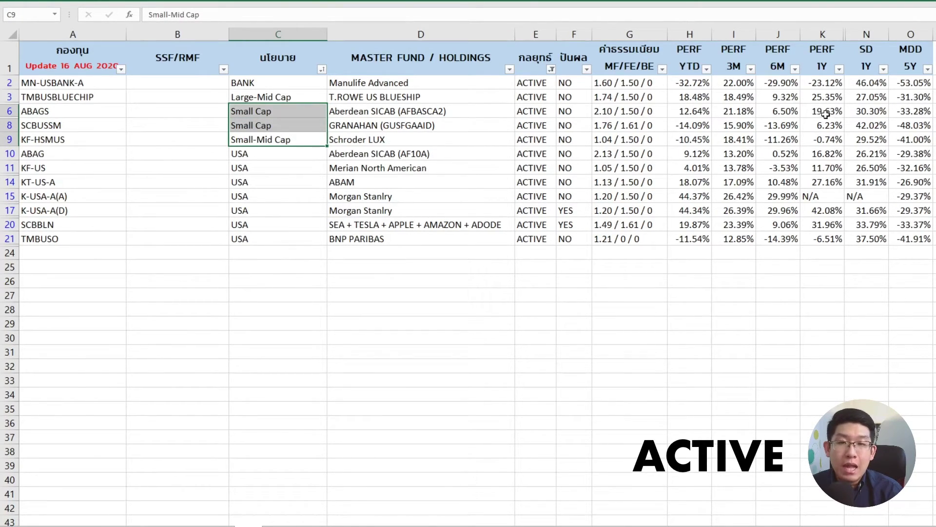
left_click_drag(823, 112, 814, 134)
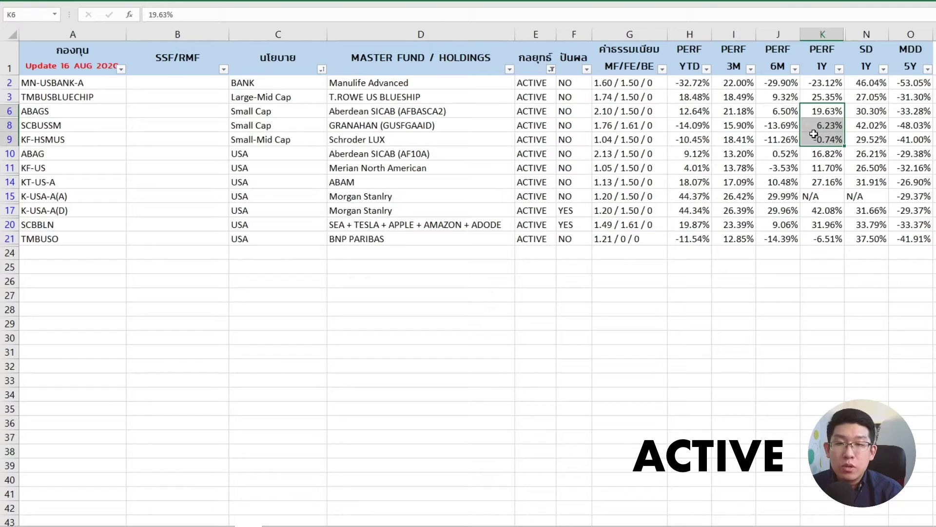
- Examine the policy, fees and one-year performance of the small-cap fund ABAGS
left_click(266, 113)
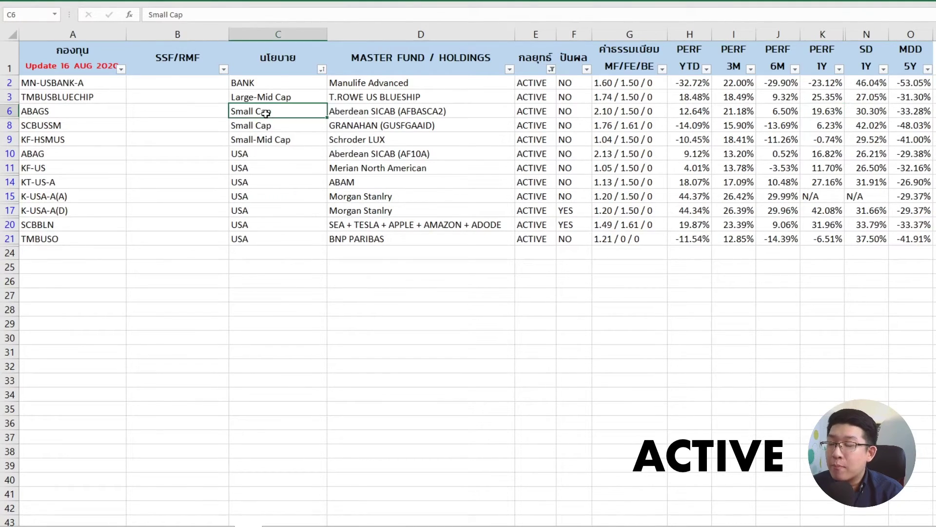
left_click(63, 113)
left_click(262, 113)
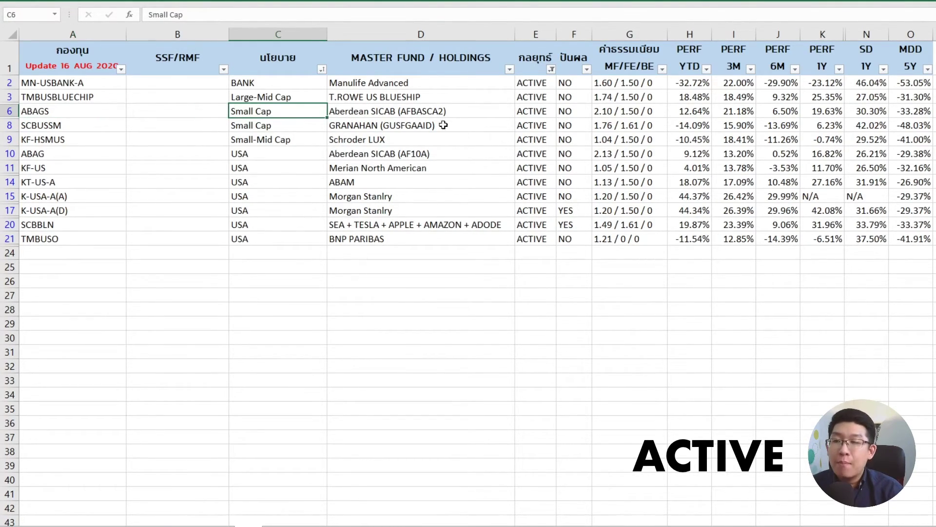
left_click(629, 111)
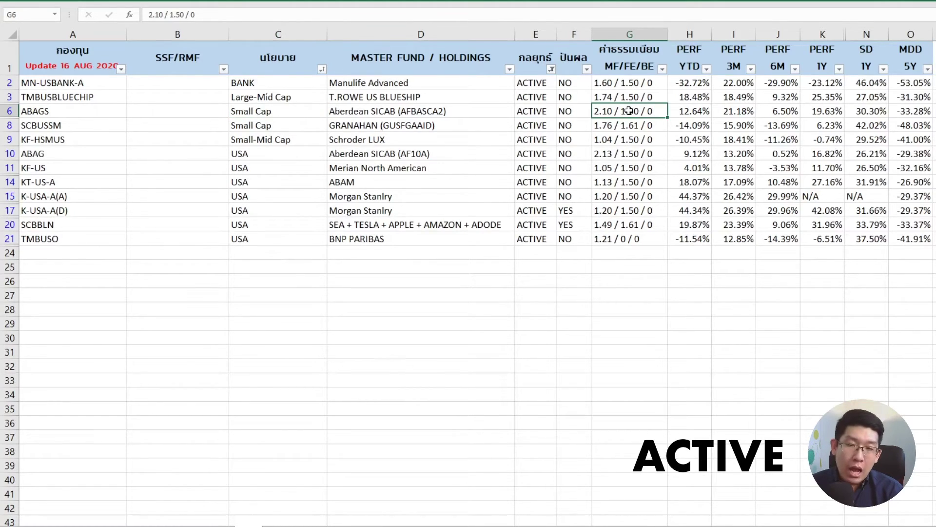
left_click(828, 110)
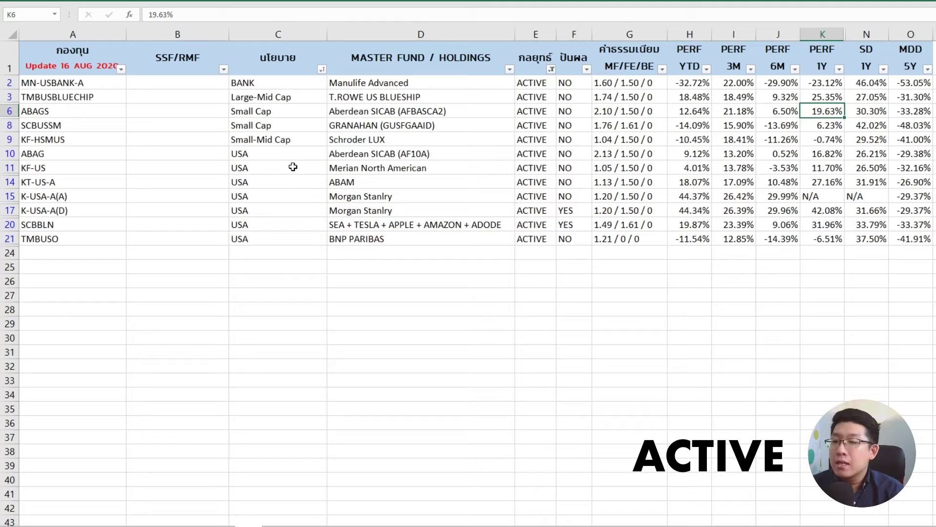
- Filter the policy column to USA and sort the active funds by one-year performance in descending order
left_click_drag(294, 150, 306, 225)
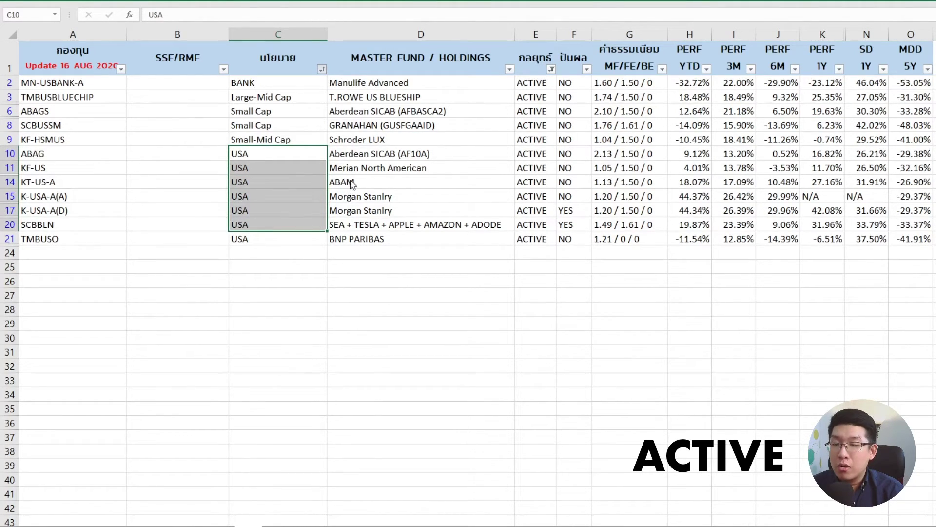
scroll(390, 258, "down", 2)
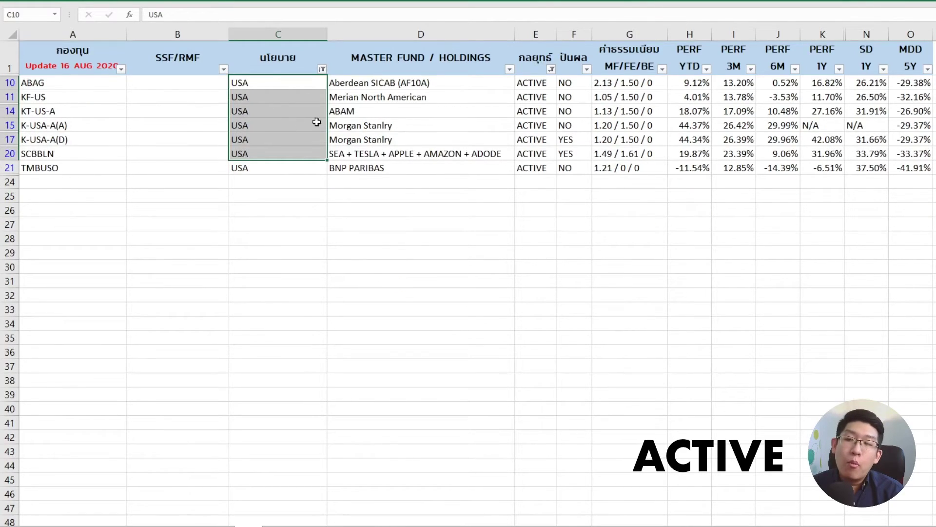
left_click(336, 123)
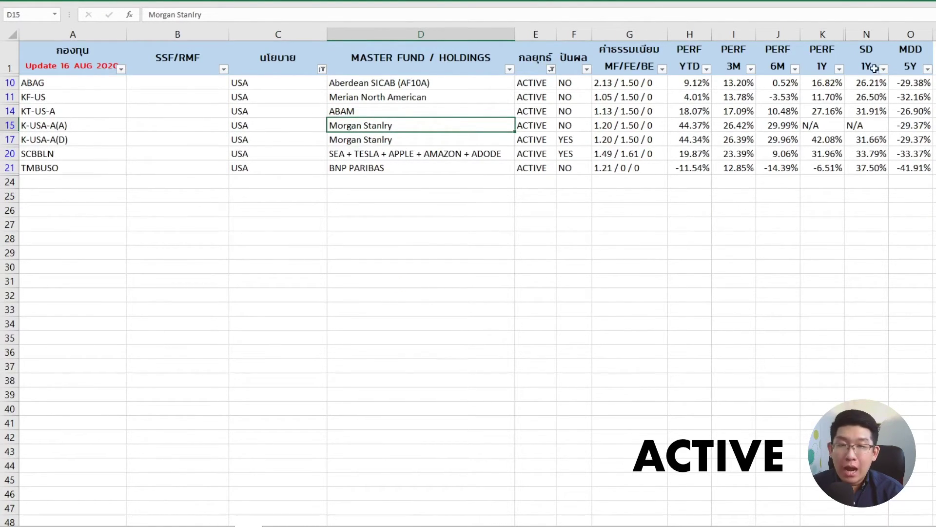
left_click(839, 69)
left_click(850, 86)
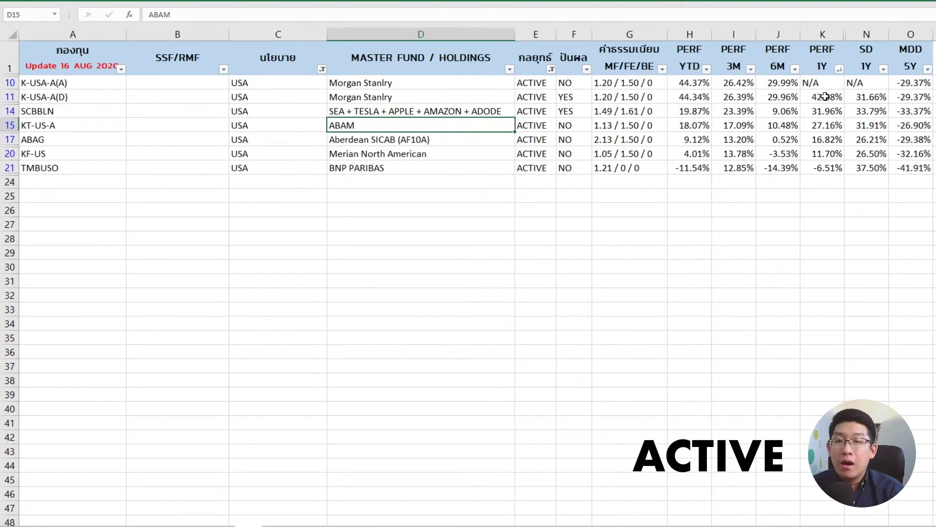
- Examine the one-year performance, master fund and one-year standard deviation of the K-USA-A(A) and K-USA-A(D) funds
left_click(827, 97)
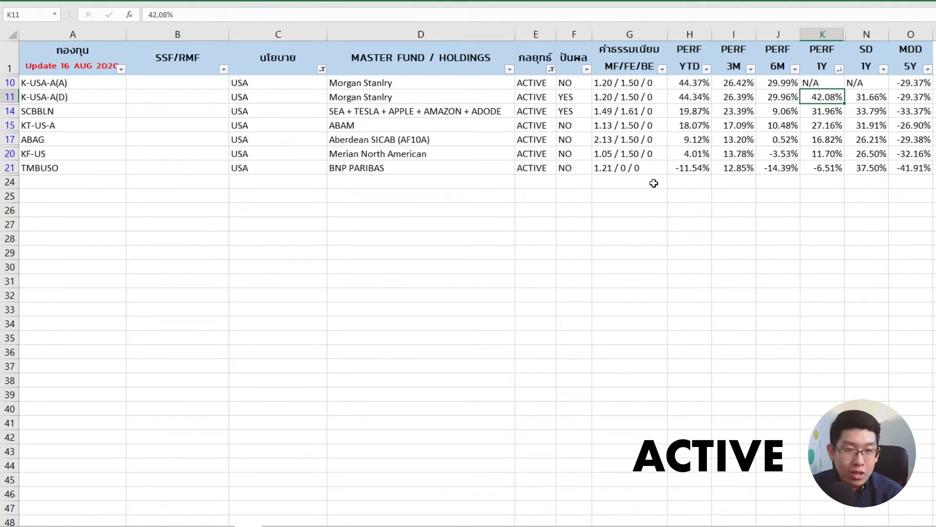
left_click(73, 82)
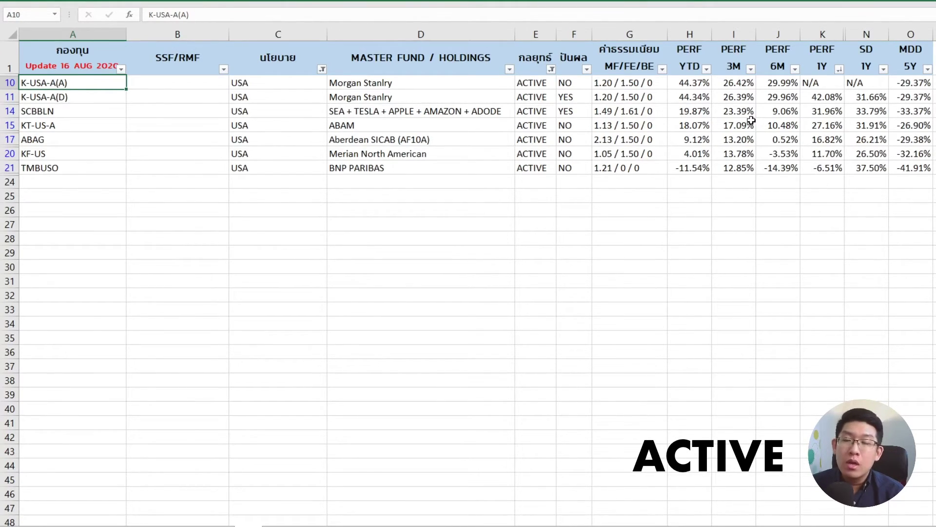
left_click(387, 87)
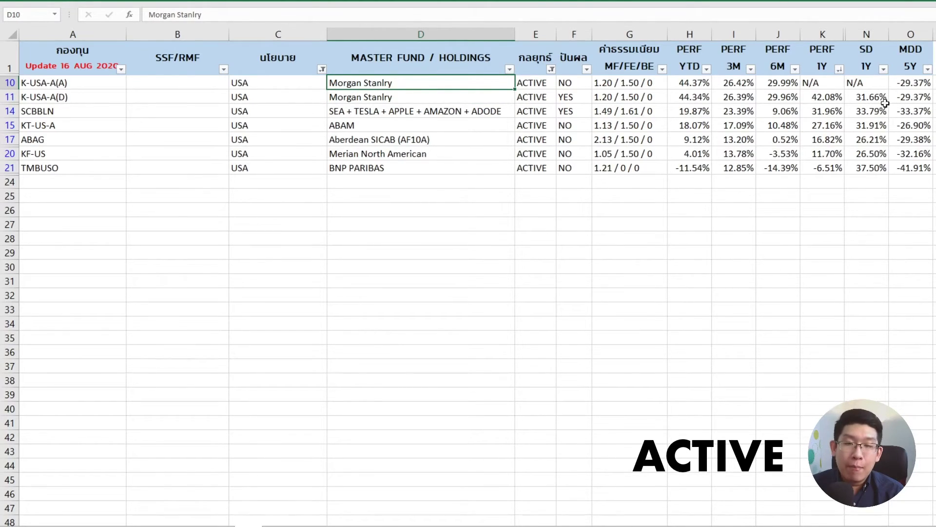
left_click(865, 96)
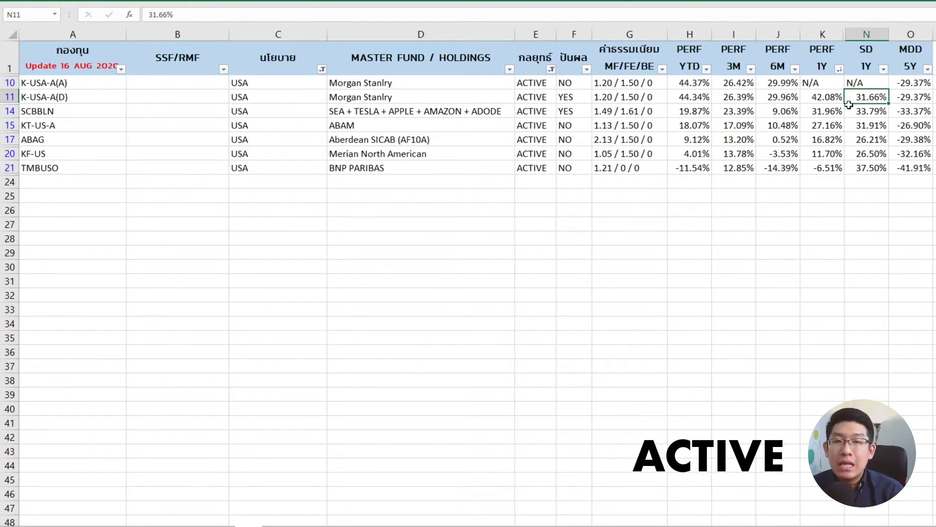
- Check the one-year performance of SCBBLN and KT-US-A, and compare fees across the USA funds down to TMBUSO
left_click(822, 115)
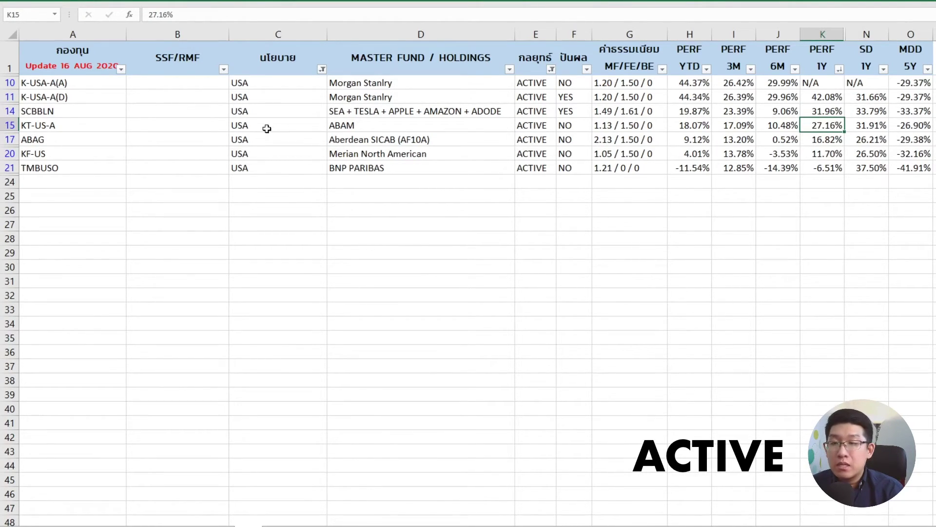
left_click_drag(53, 113, 75, 125)
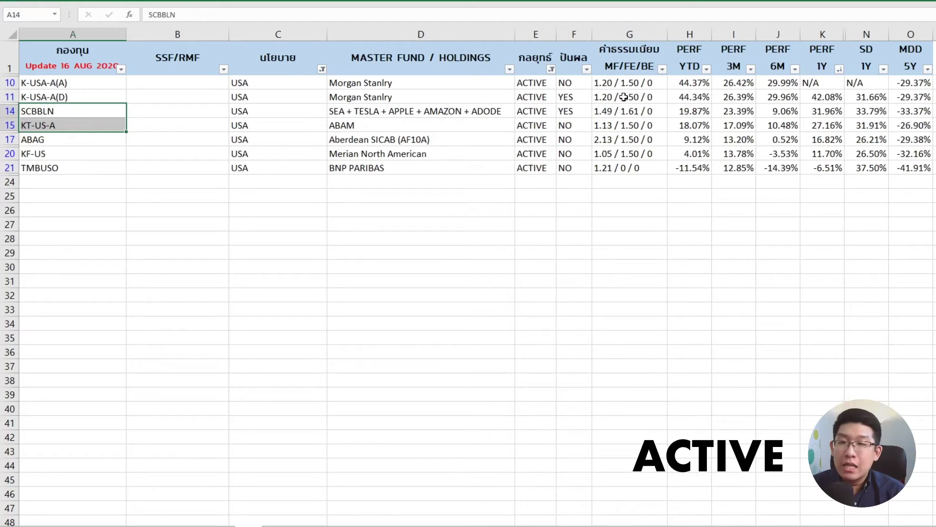
left_click_drag(624, 97, 645, 124)
left_click(635, 170)
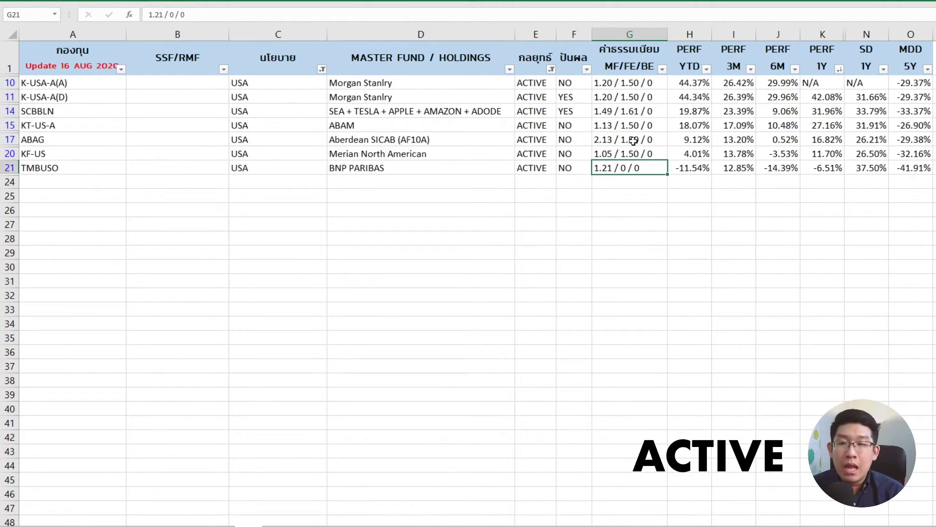
- Compare the fees and one-year performance of the active USA funds KT-US-A and K-USA-A(D)
left_click(654, 97)
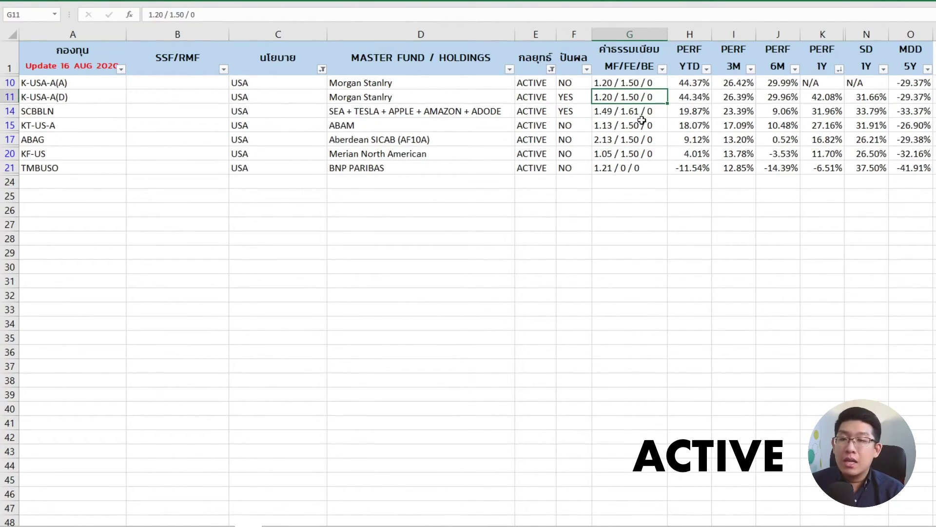
left_click(625, 126)
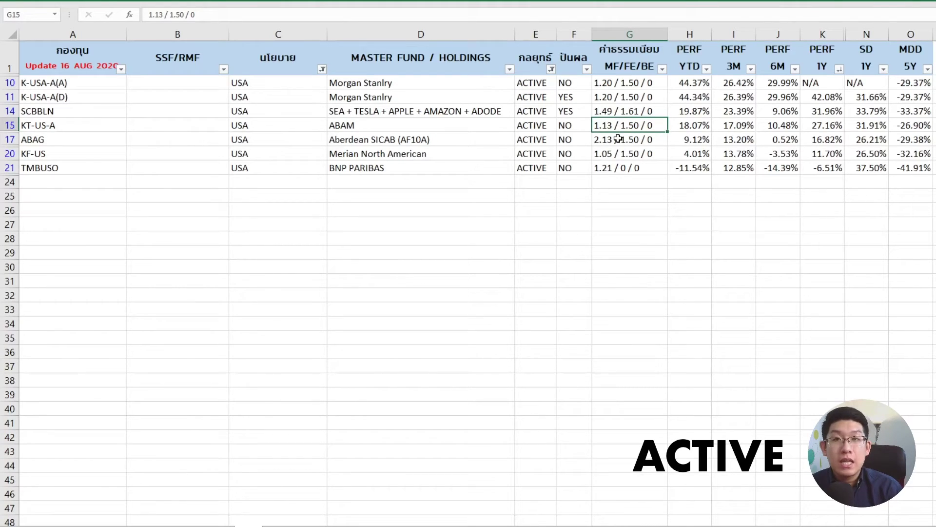
left_click(833, 127)
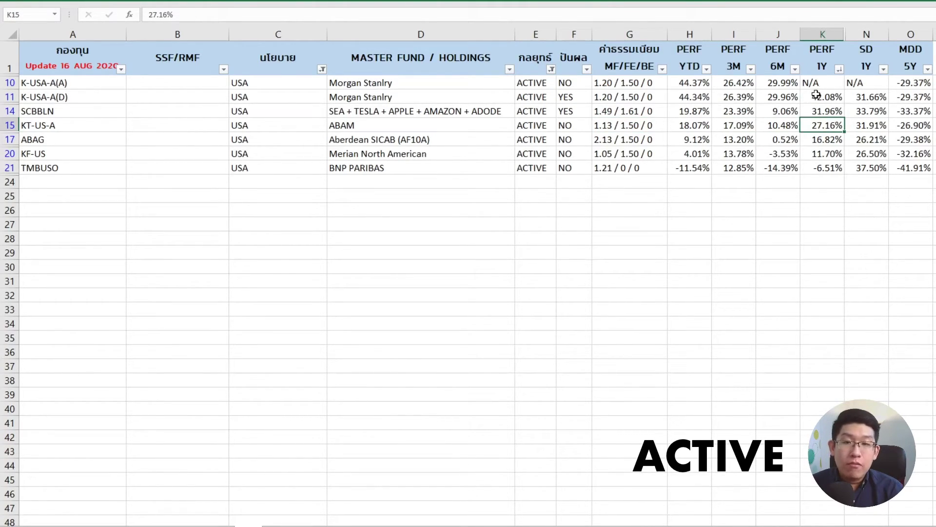
left_click(816, 97)
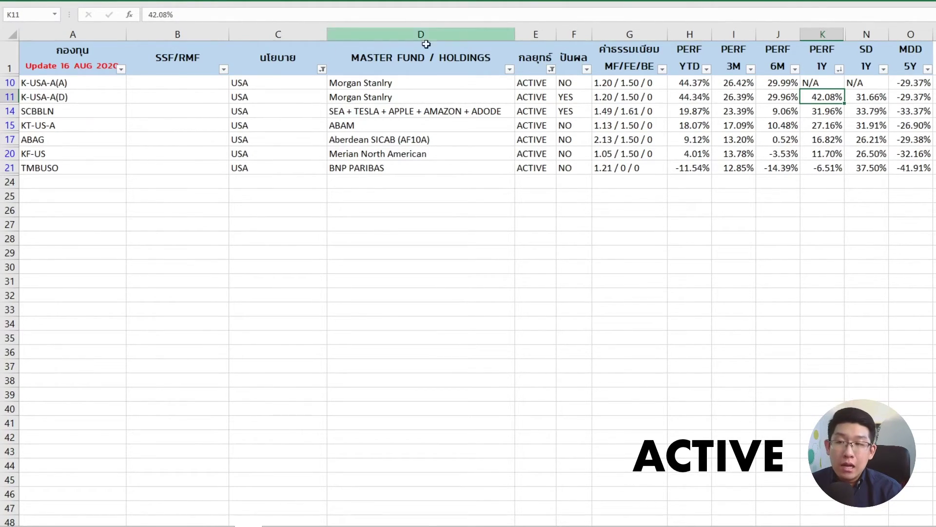
left_click(40, 100)
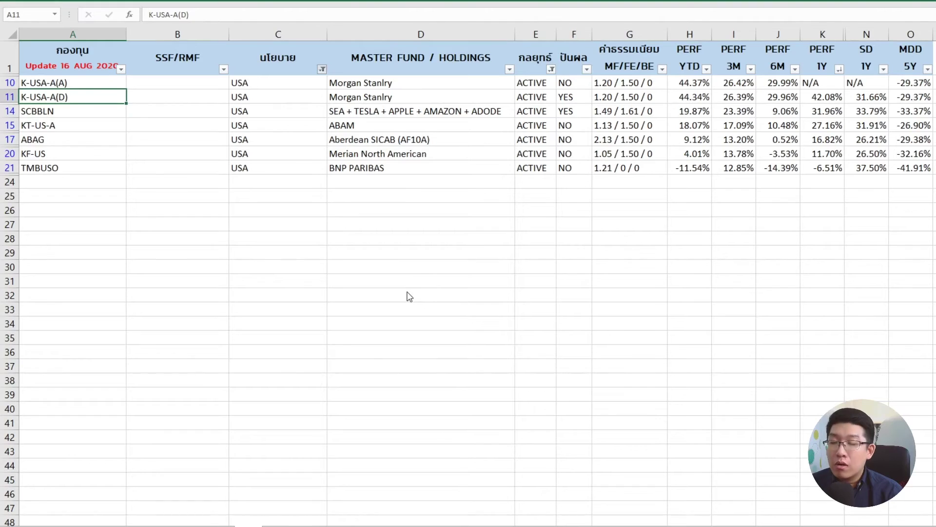
- Clear the policy and strategy filters to show all funds and sort them by management fee in ascending order
key("ctrl+z")
left_click(535, 85)
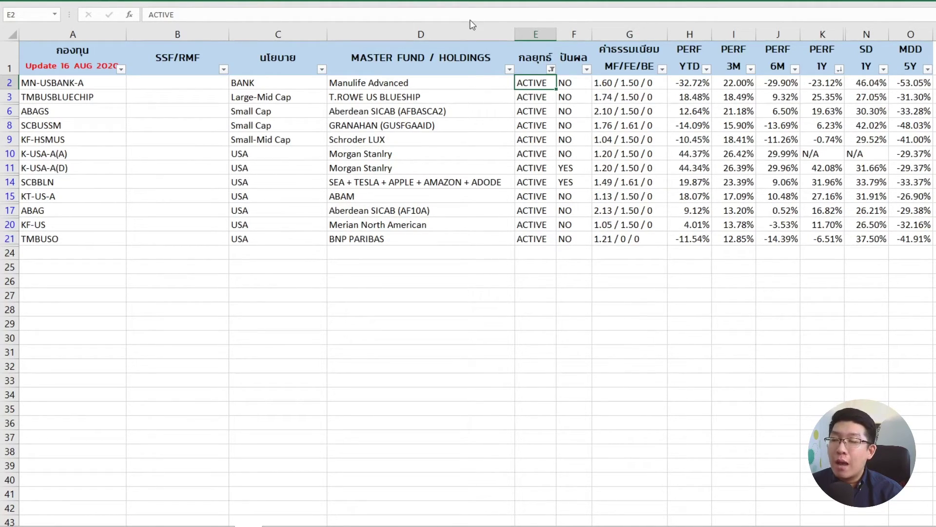
key("ctrl+shift+l")
key("ctrl+shift+l")
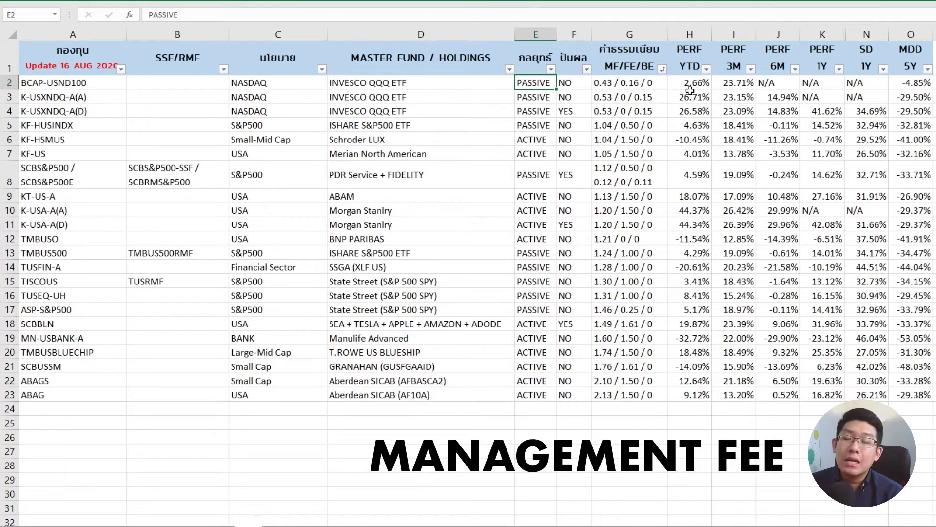
- Compare the fees from the cheapest fund, BCAP-USND100, down to the most expensive, ABAG
left_click(78, 82)
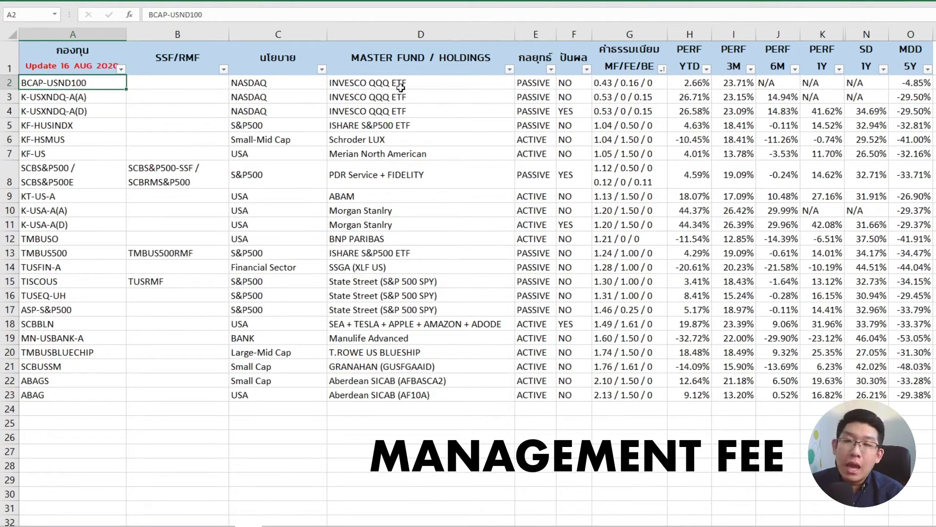
left_click(627, 82)
left_click(613, 99)
left_click(611, 110)
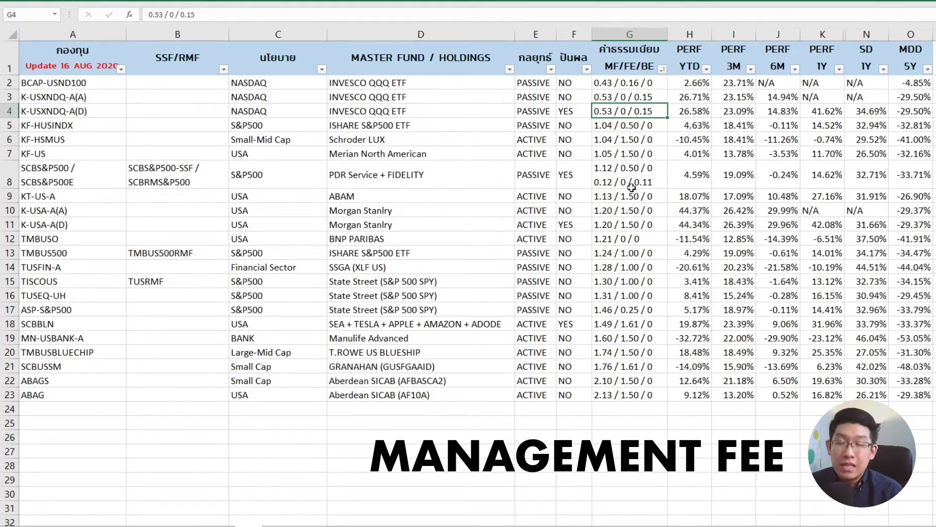
left_click_drag(621, 128, 629, 385)
left_click(636, 409)
left_click(634, 394)
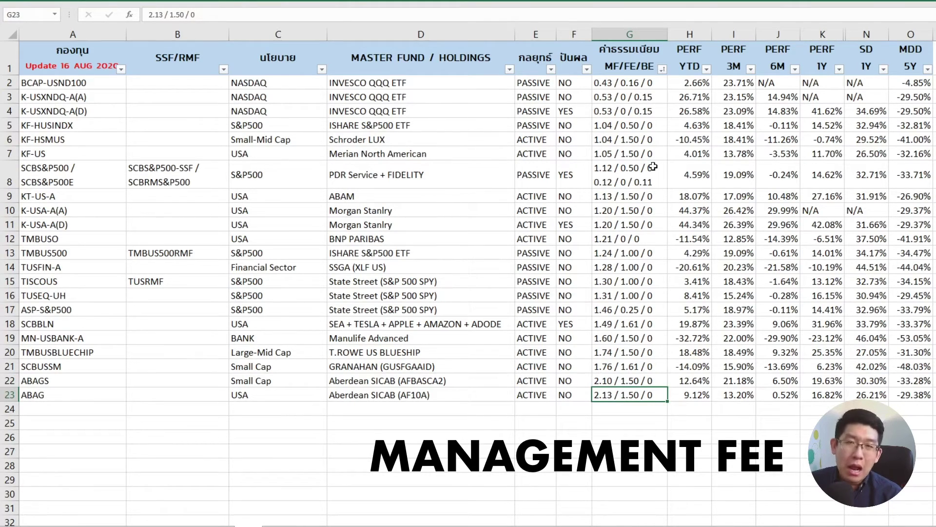
- Sort the funds in descending order by YTD and by three-month performance, reviewing the leaders, including SCBBLN and BCAP-USND100
left_click(708, 70)
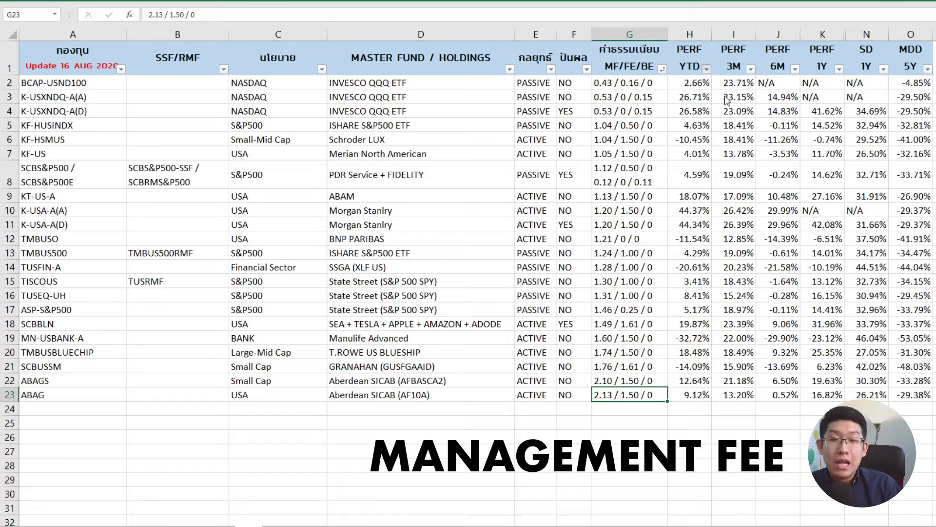
left_click(771, 89)
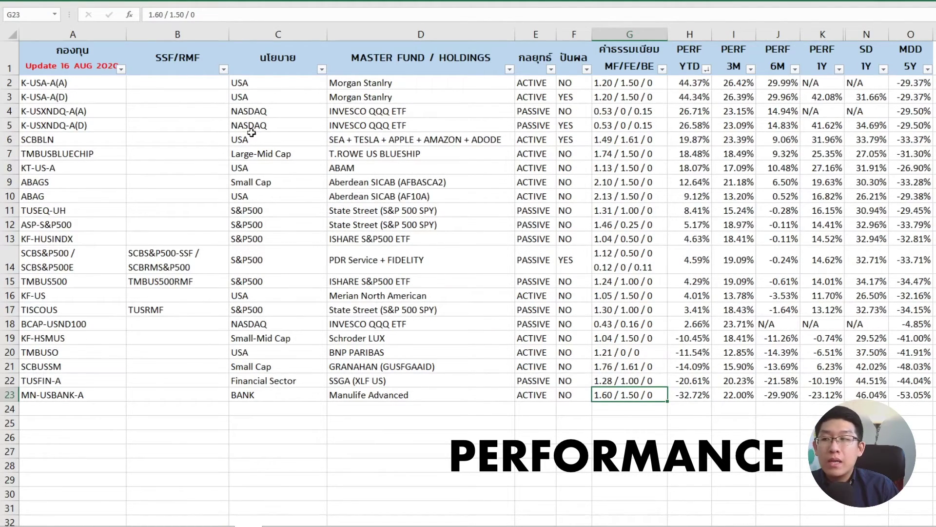
left_click_drag(696, 83, 696, 125)
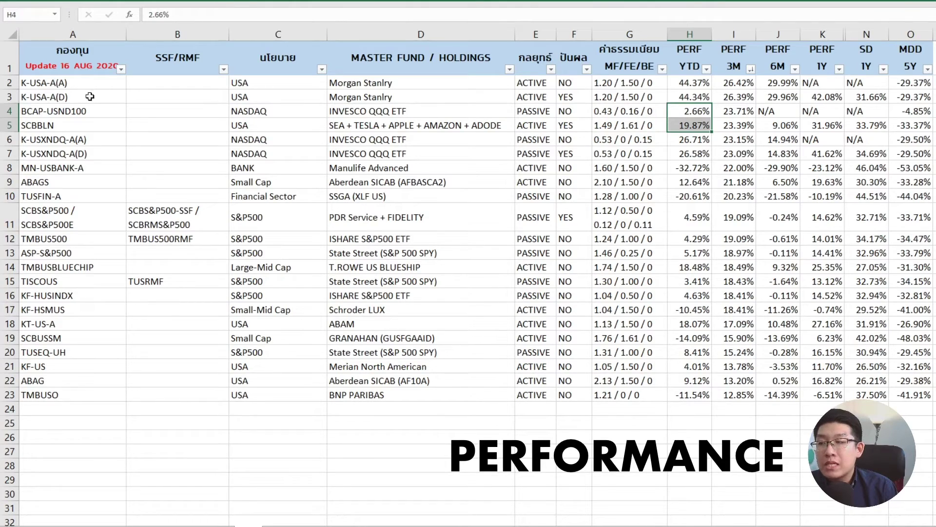
left_click(47, 128)
left_click(106, 112)
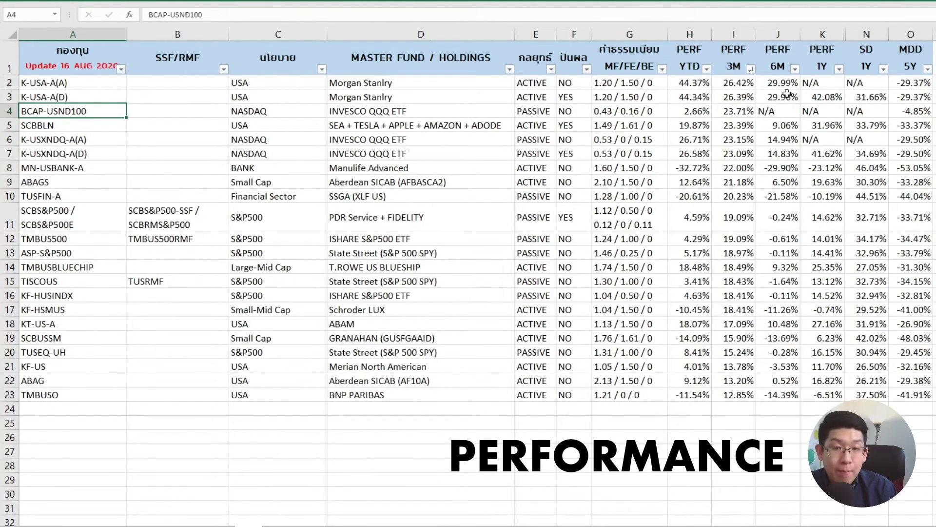
- Sort the funds by six-month performance in descending order, review the leaders, and re-sort by one-year standard deviation in ascending order
left_click(796, 69)
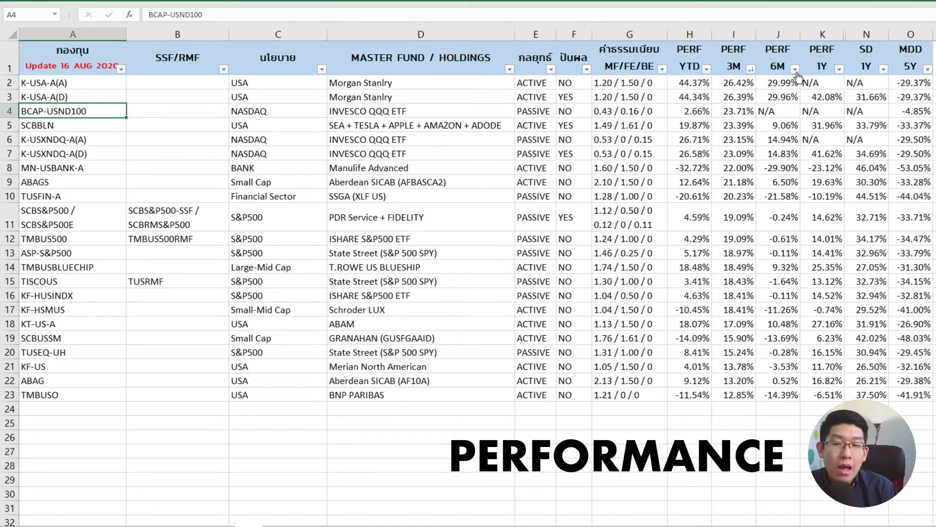
left_click(835, 99)
left_click(789, 97)
left_click(789, 114)
left_click_drag(790, 126, 790, 139)
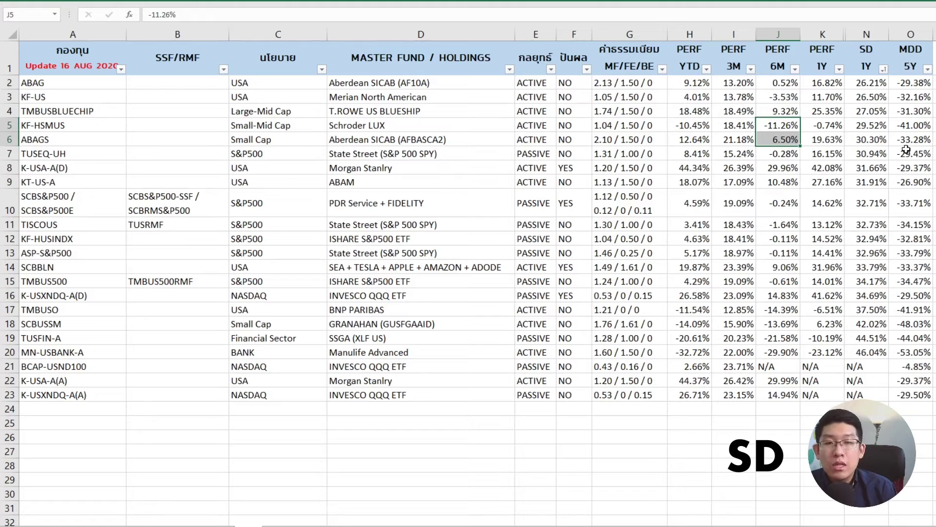
- Examine the three lowest one-year standard deviations and the policy and one-year performance of TMBUSBLUECHIP
left_click_drag(870, 82, 873, 111)
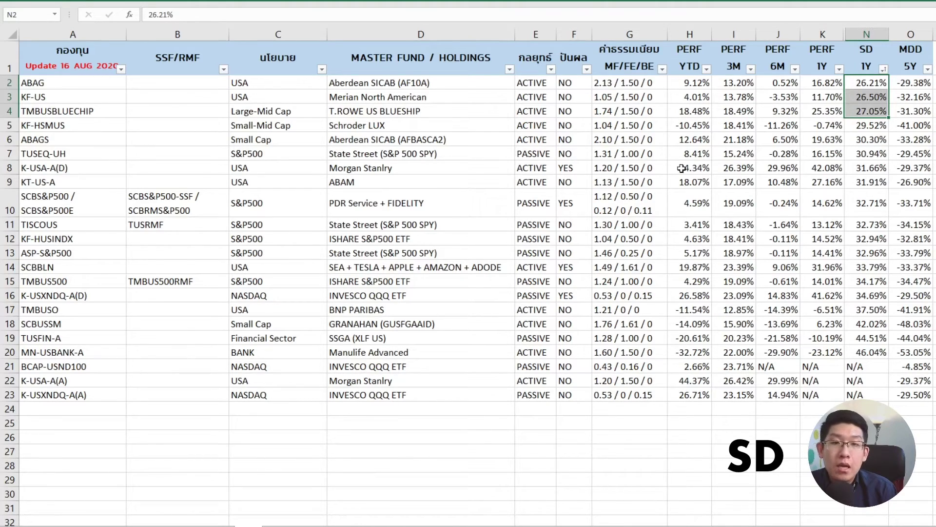
left_click(67, 113)
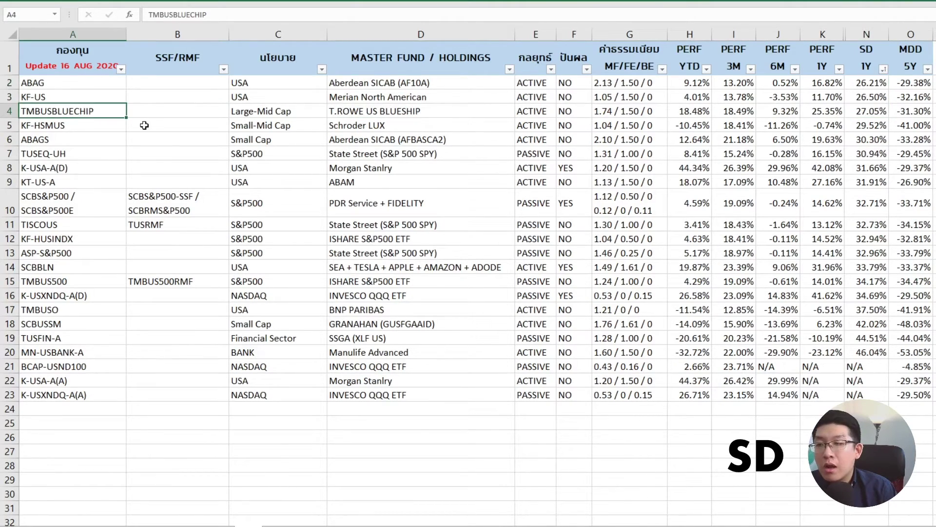
left_click(249, 111)
left_click(835, 116)
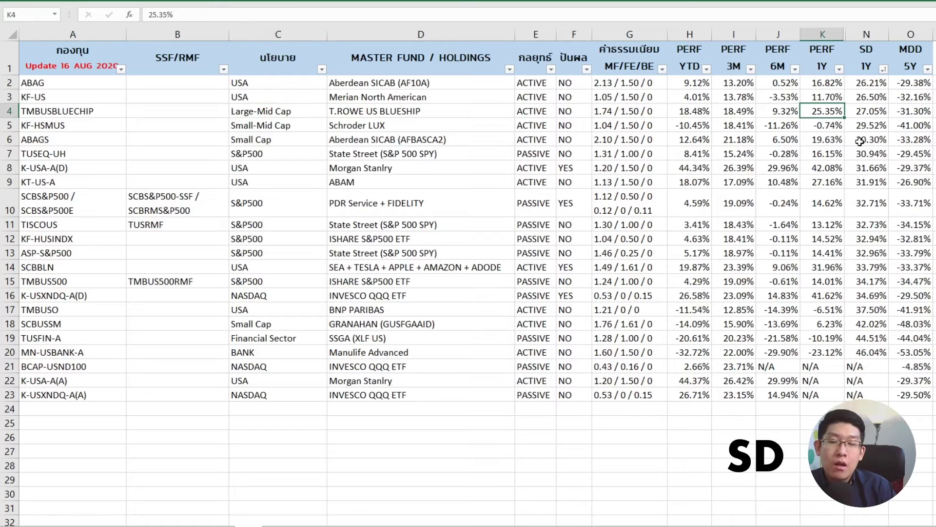
- Check the one-year standard deviations of TMBUSBLUECHIP and KF-HSMUS, and compare those from ABAGS down to TUSFIN-A
left_click(873, 114)
left_click(871, 128)
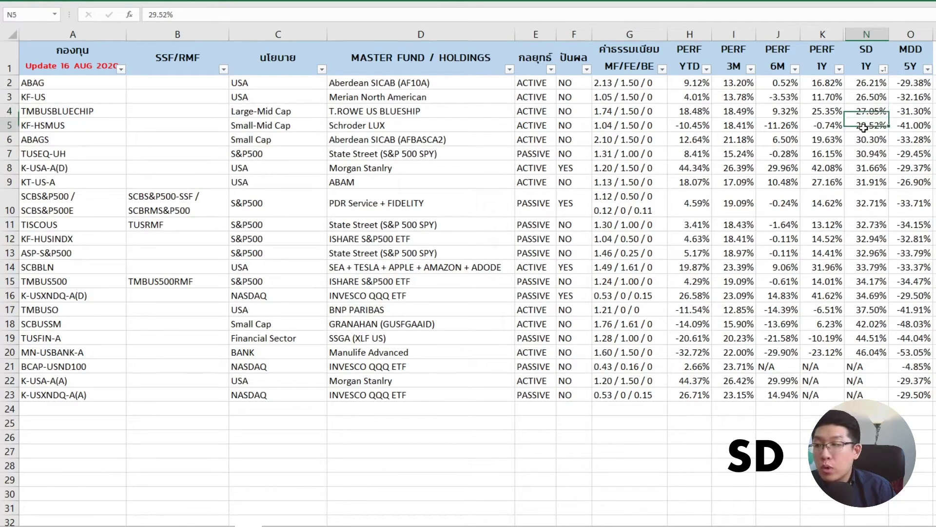
left_click(60, 137)
left_click(97, 127)
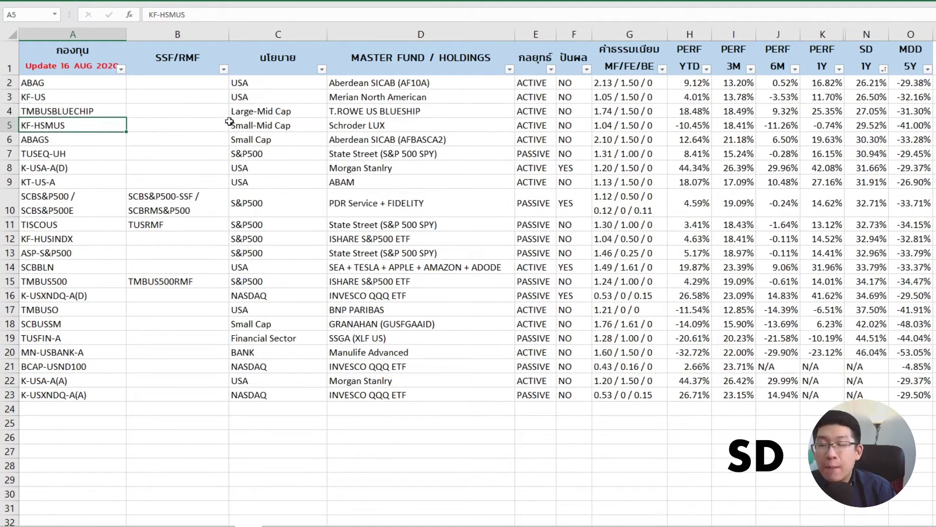
left_click_drag(873, 139, 868, 315)
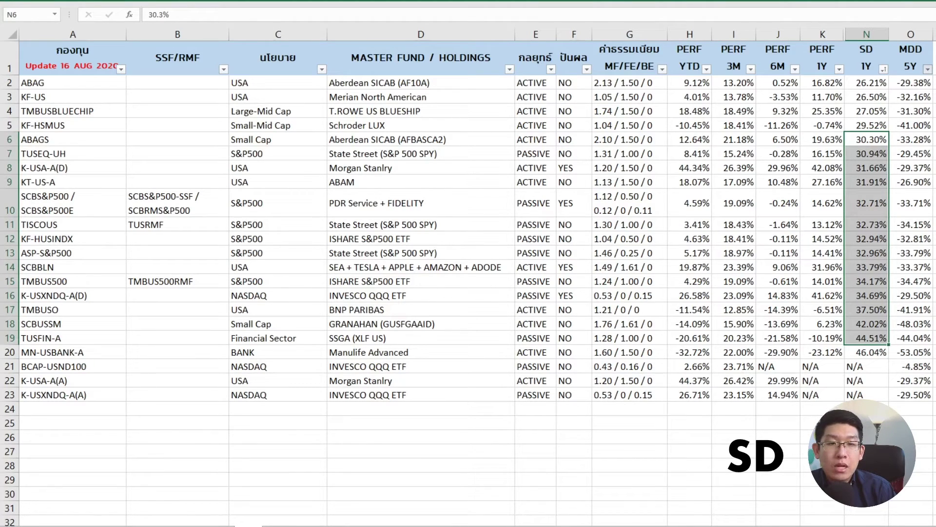
- Sort the funds by five-year MDD from smallest to largest drawdown and check the value of BCAP-USND100
left_click(928, 69)
left_click(859, 97)
left_click(909, 96)
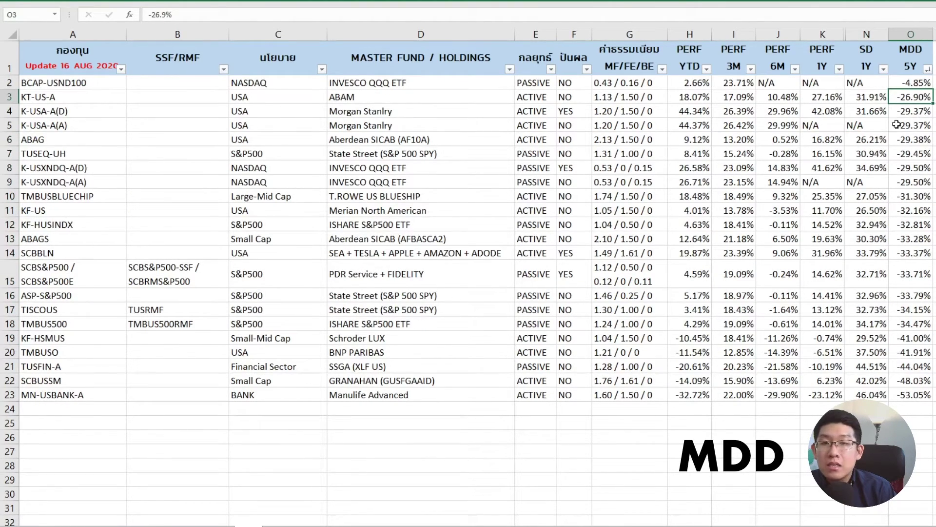
left_click(65, 84)
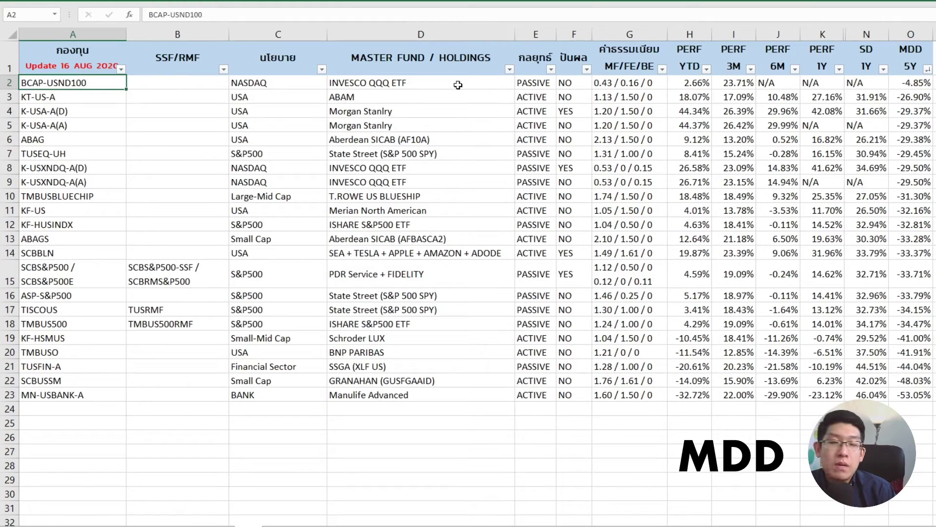
left_click(898, 83)
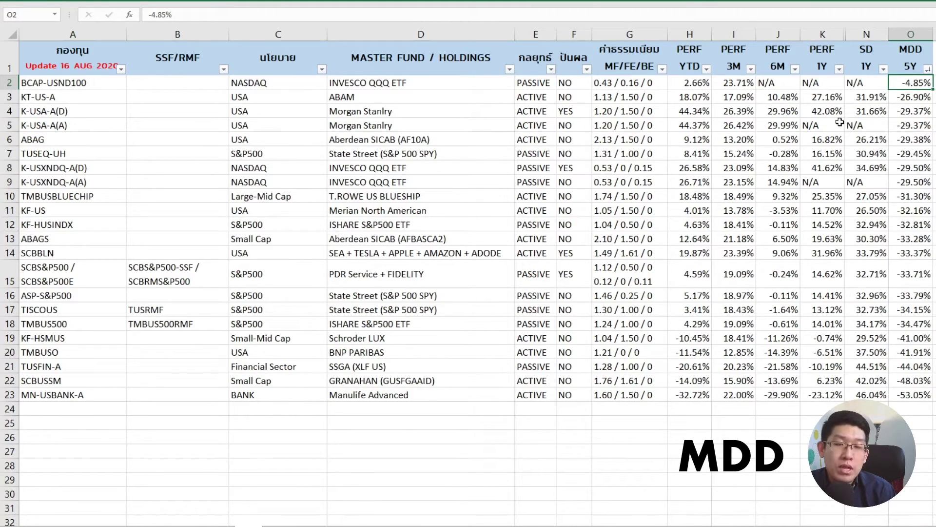
- Examine the drawdown and one-year performance of KT-US-A, and compare the five-year MDD from K-USA-A(D) to K-USXNDQ-A(A)
left_click(912, 98)
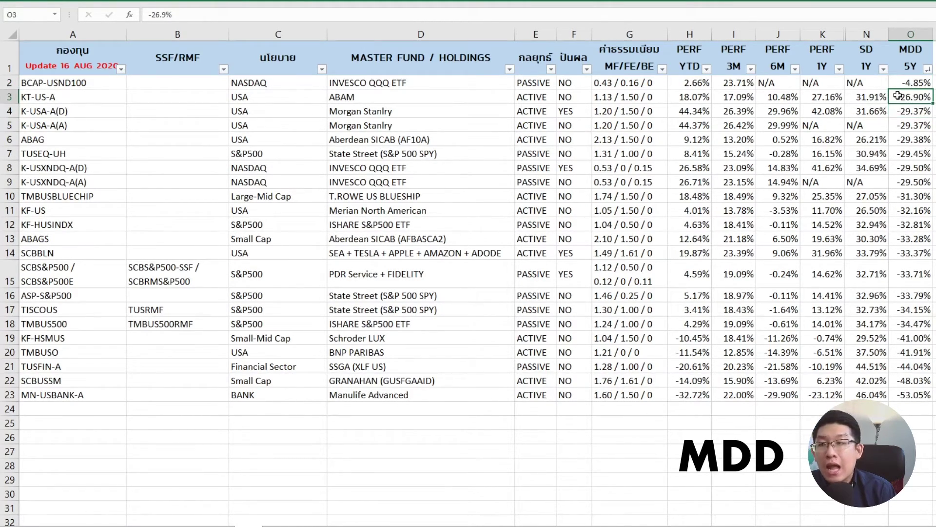
left_click(115, 100)
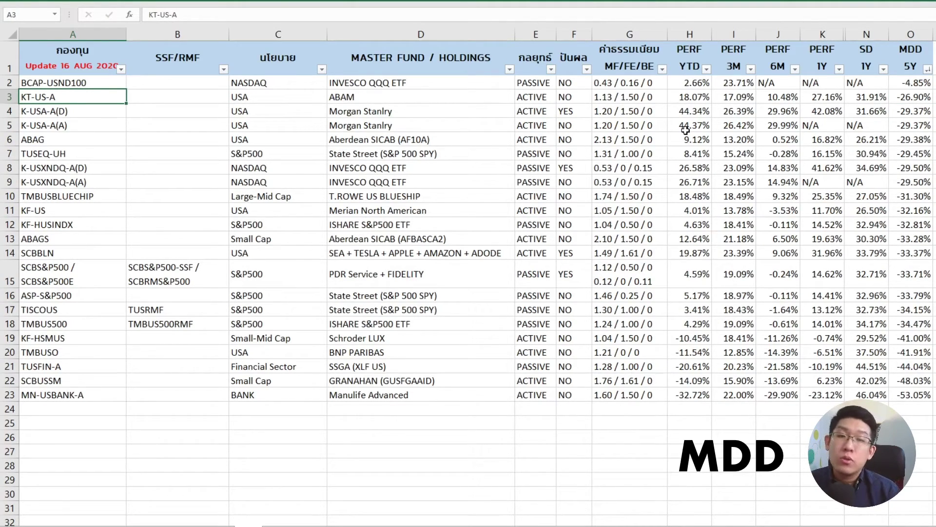
left_click(827, 97)
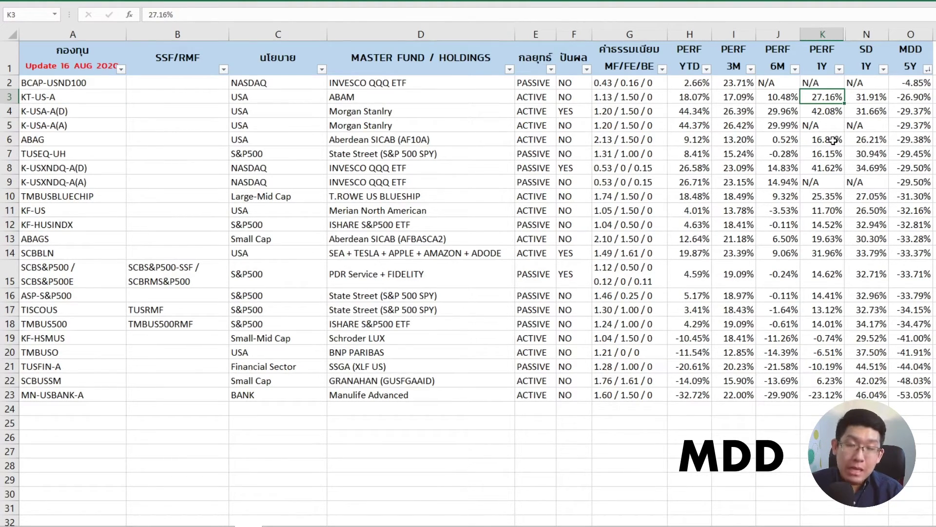
left_click_drag(910, 113, 917, 181)
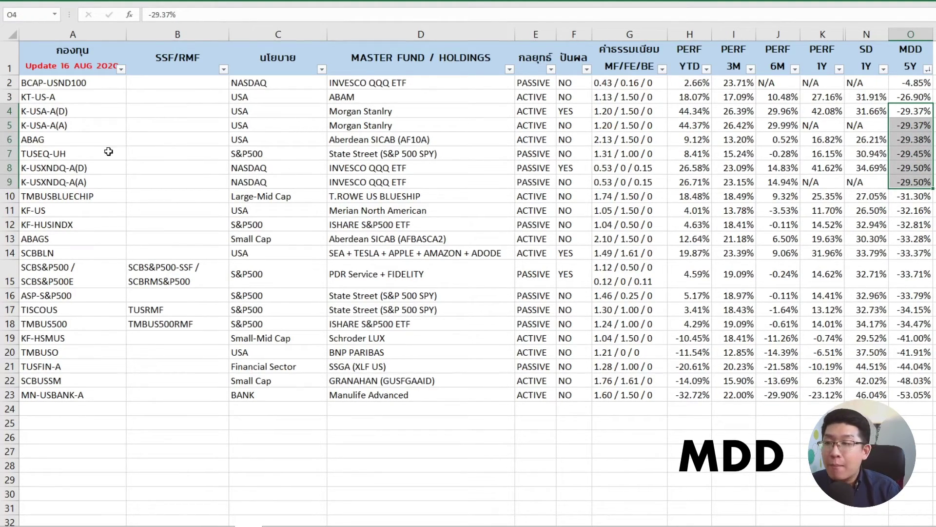
left_click_drag(78, 114, 96, 180)
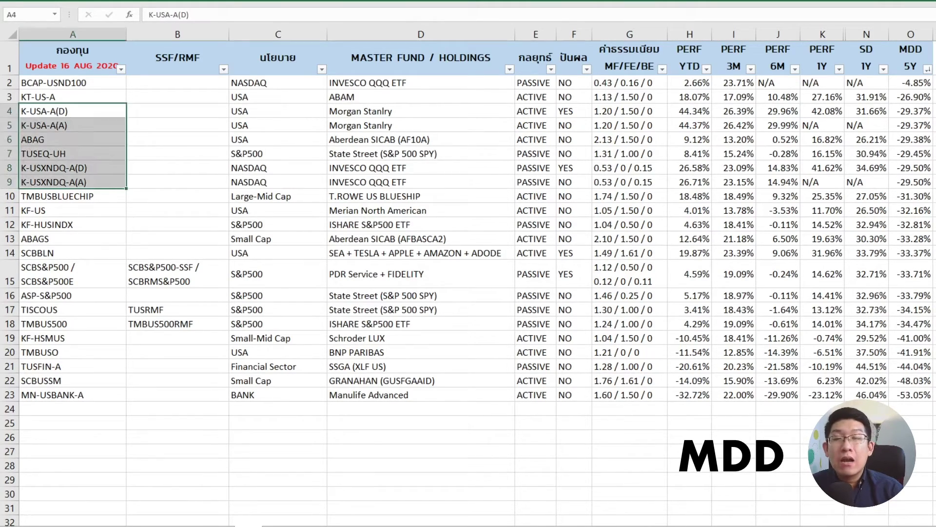
left_click(661, 379)
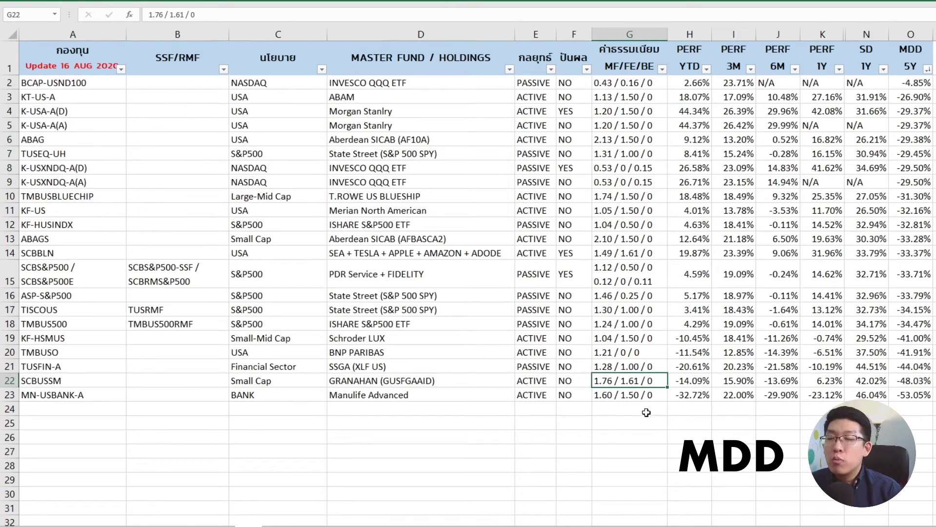